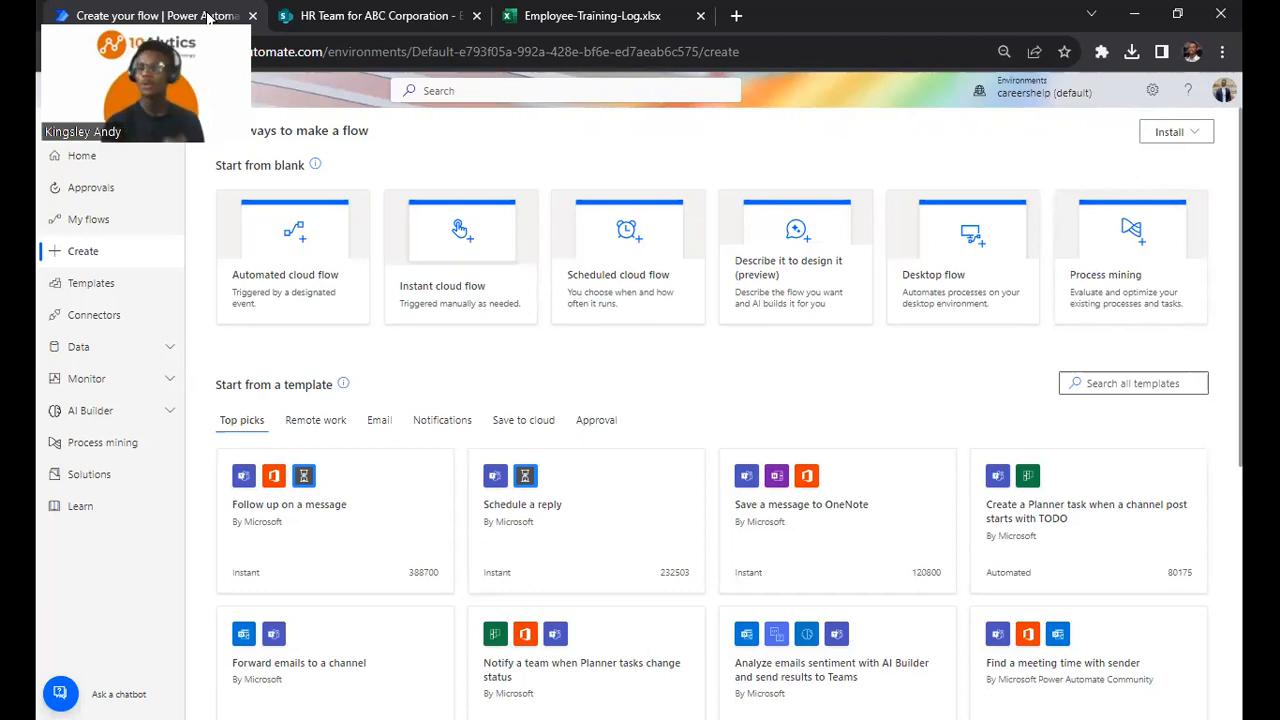
Review the Employee-Training-Log.xlsx workbook and the Employee Training Records list on the HR Team for ABC Corporation SharePoint site
left_click(628, 17)
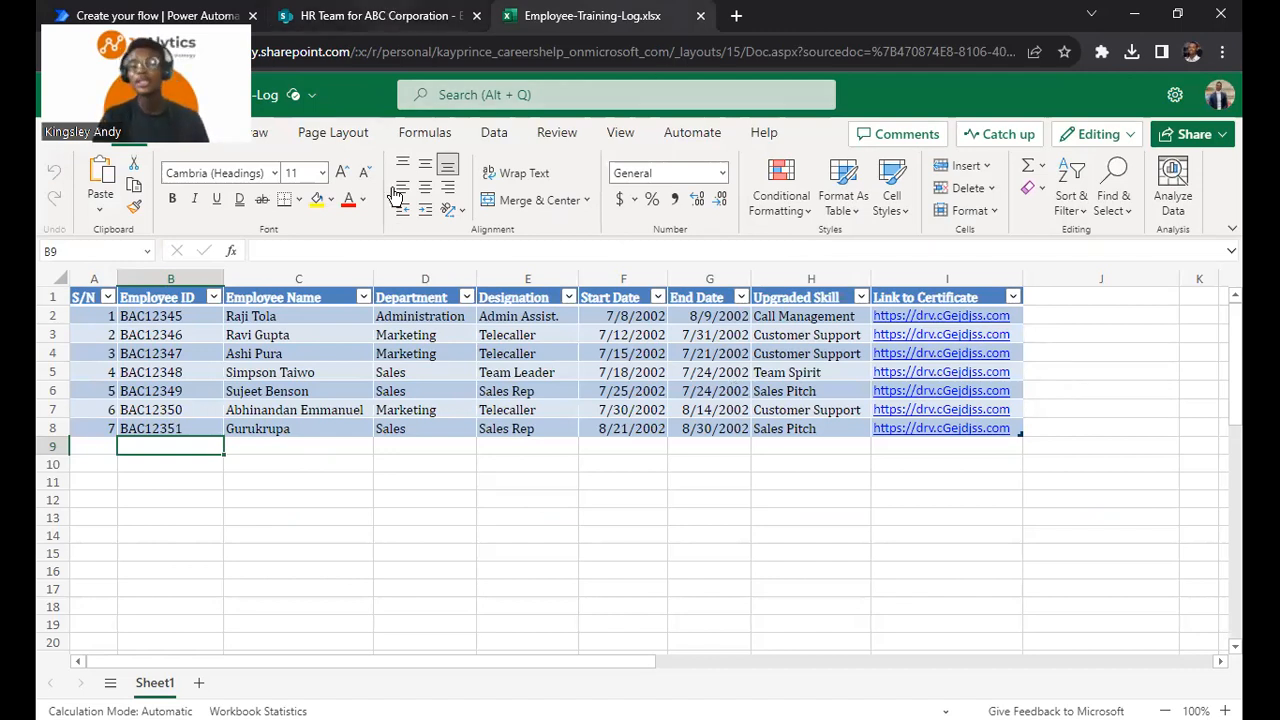
left_click(390, 17)
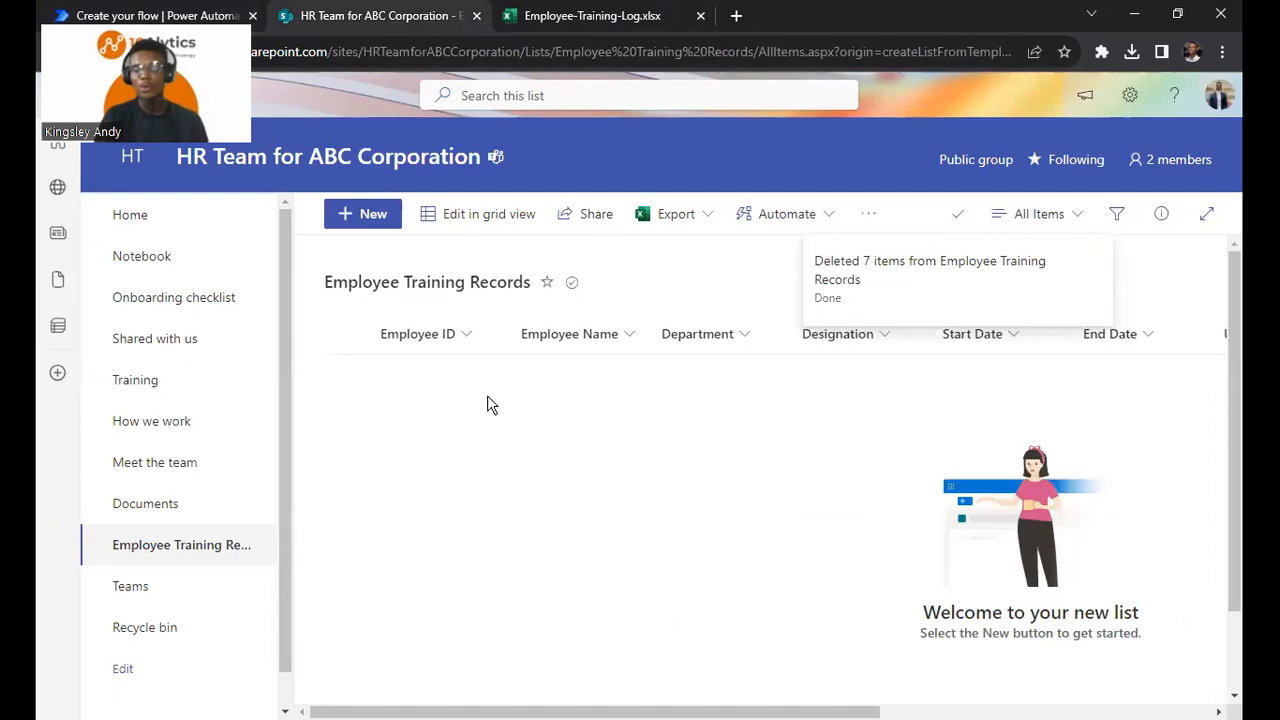
left_click(539, 16)
key("ctrl+shift+Tab")
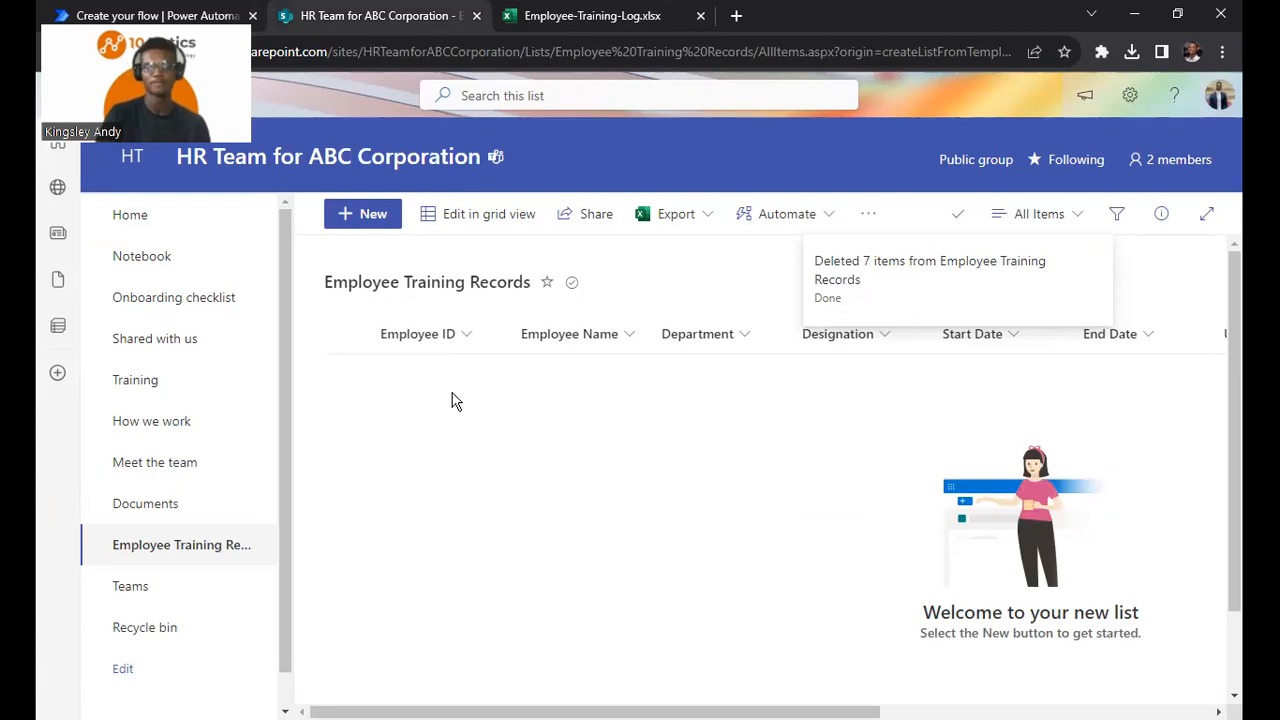
Copy the first Employee ID cell (B2) from the Employee-Training-Log.xlsx workbook and return to the SharePoint list
left_click(568, 17)
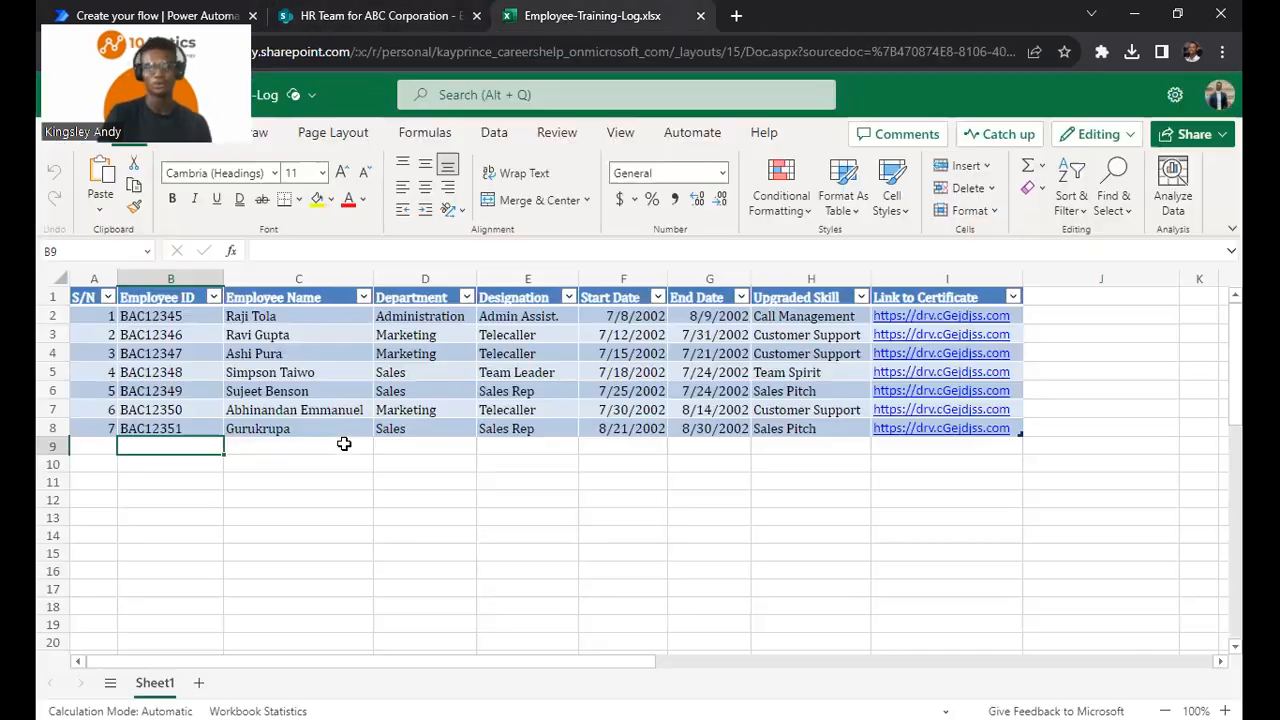
left_click(156, 313)
key("ctrl+c")
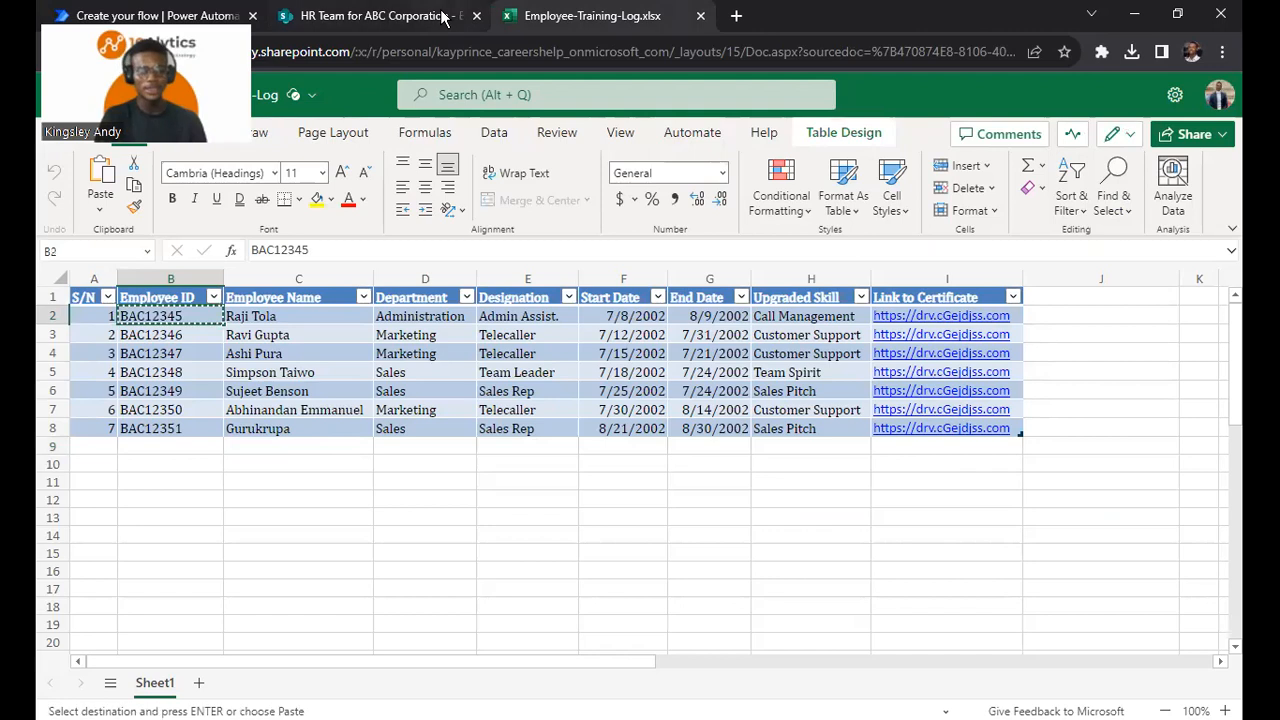
key("ctrl+shift+Tab")
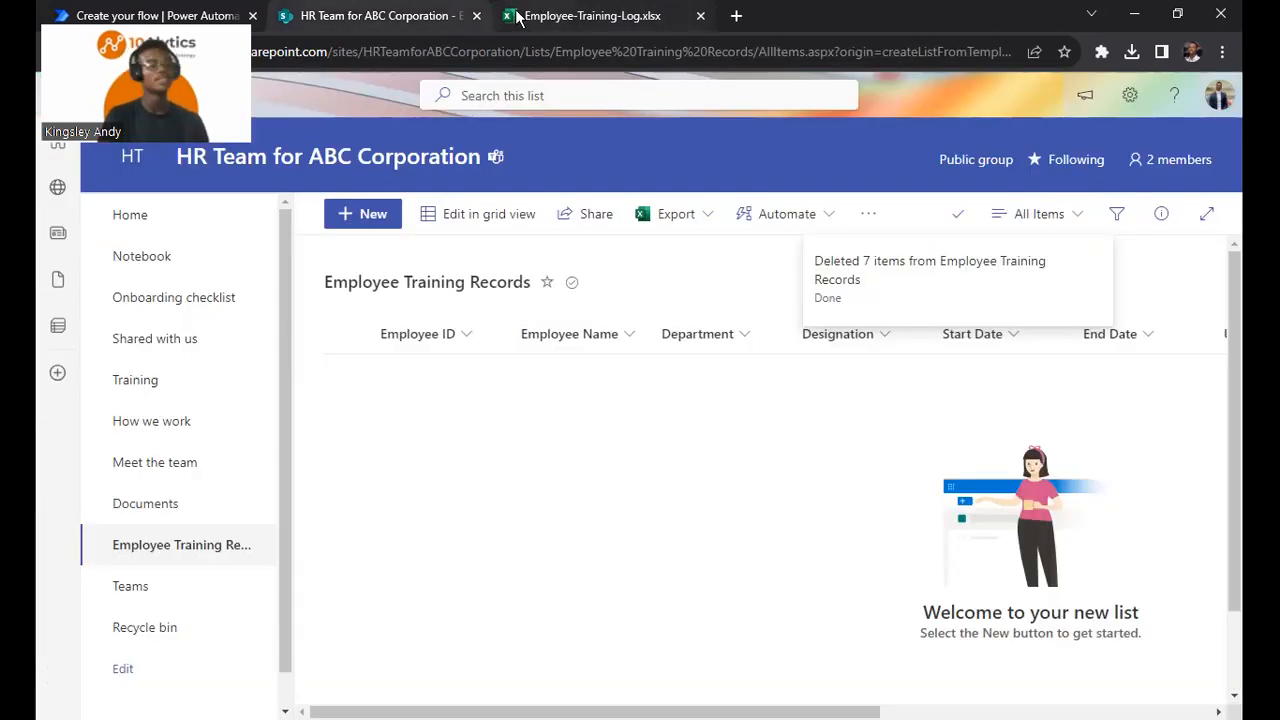
In Power Automate, create an instant cloud flow named "Import Excel to SharePoint" with the "Manually trigger a flow" trigger
left_click(199, 17)
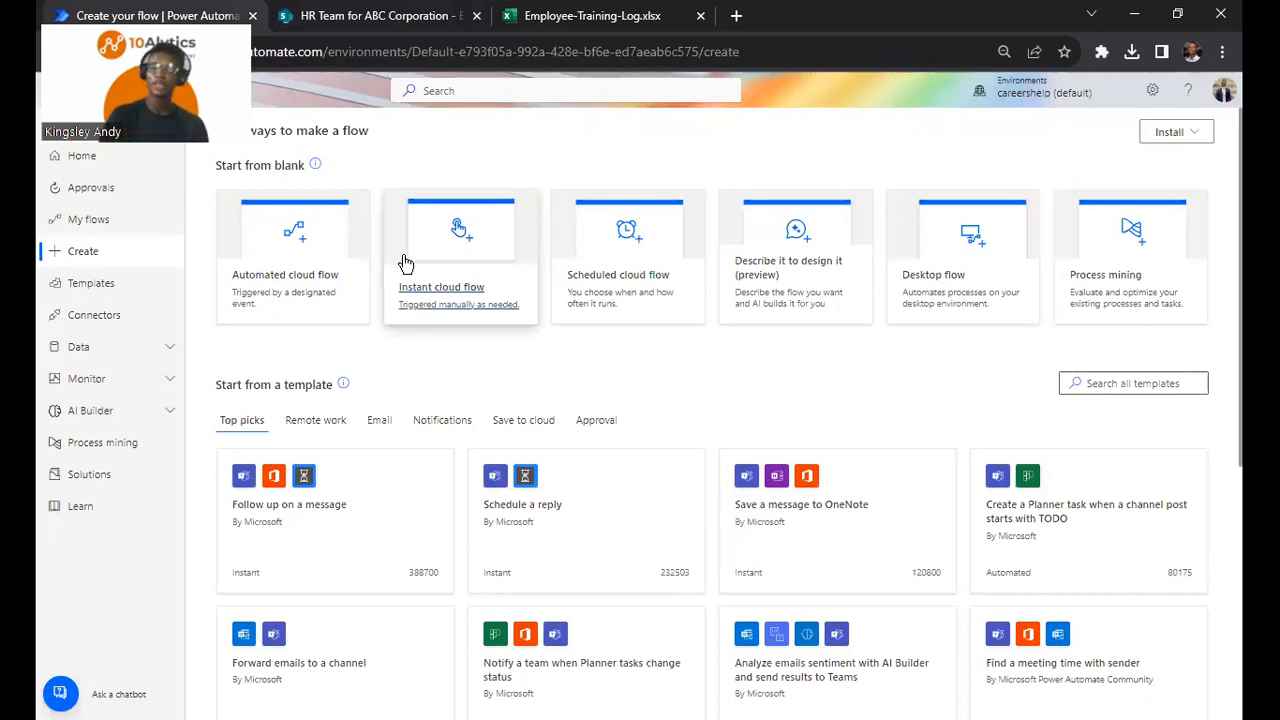
left_click(477, 280)
left_click(757, 260)
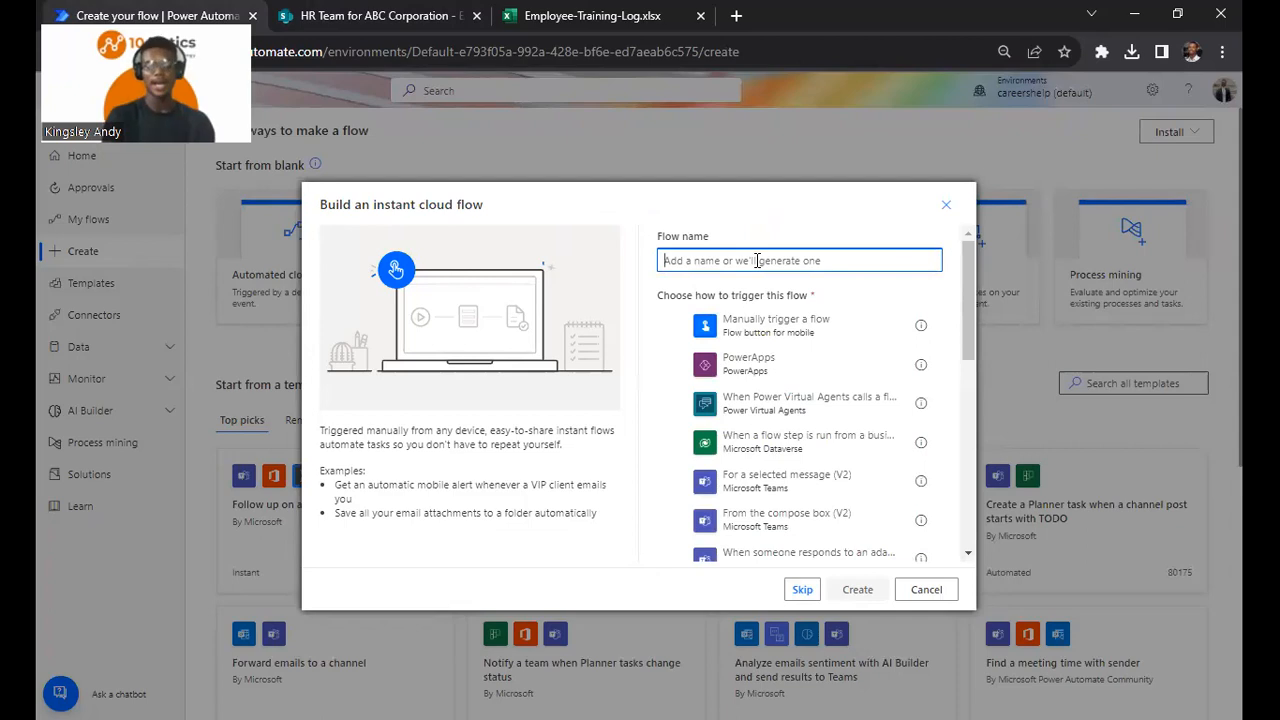
type("Impo")
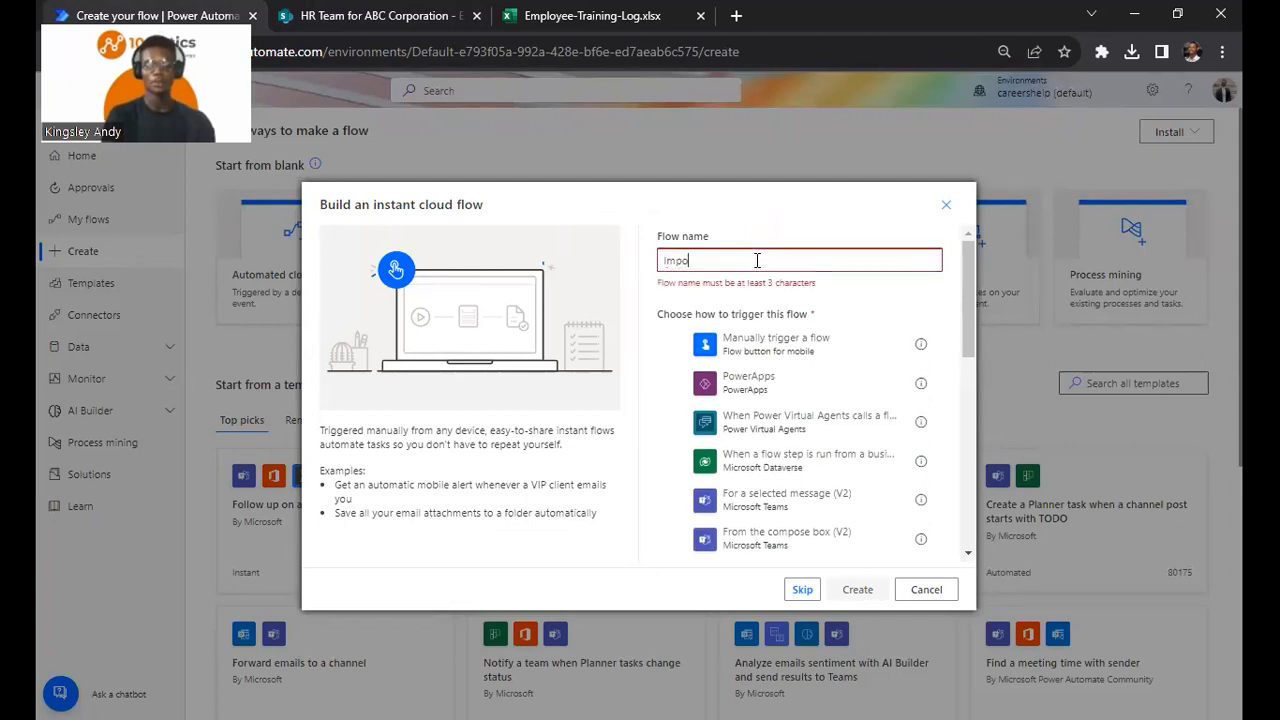
type("rt E")
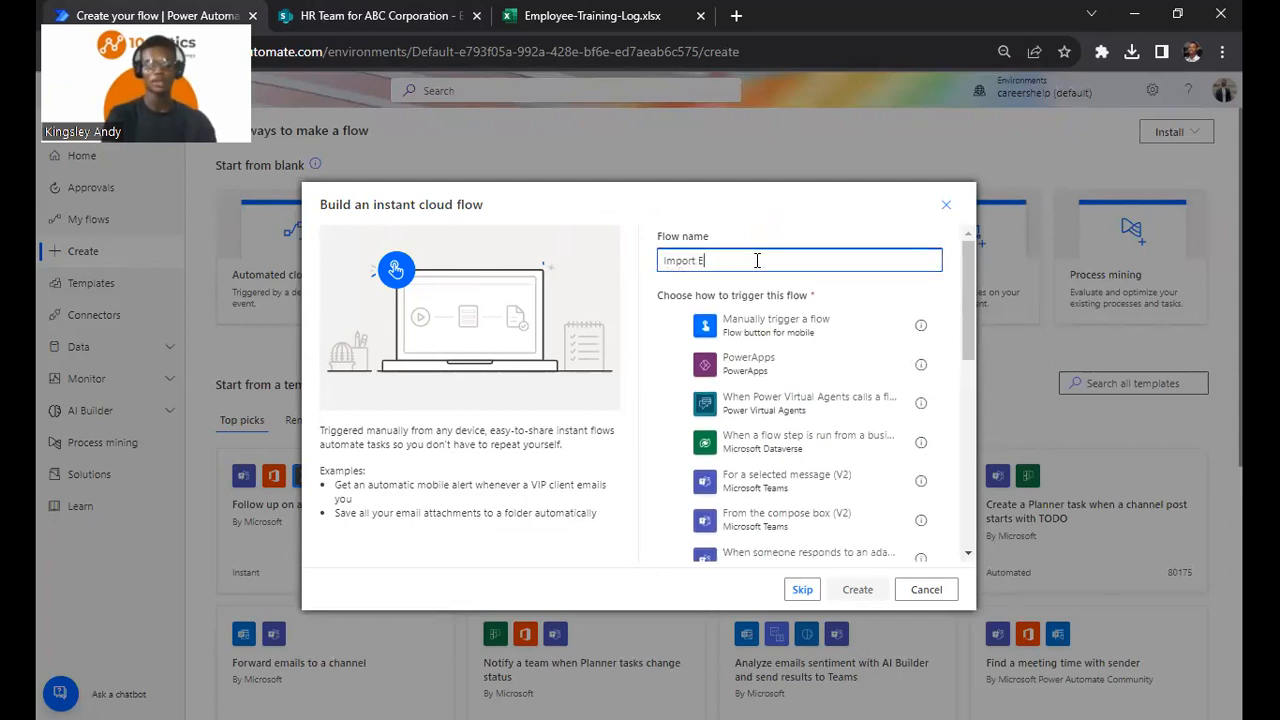
type("xcel T")
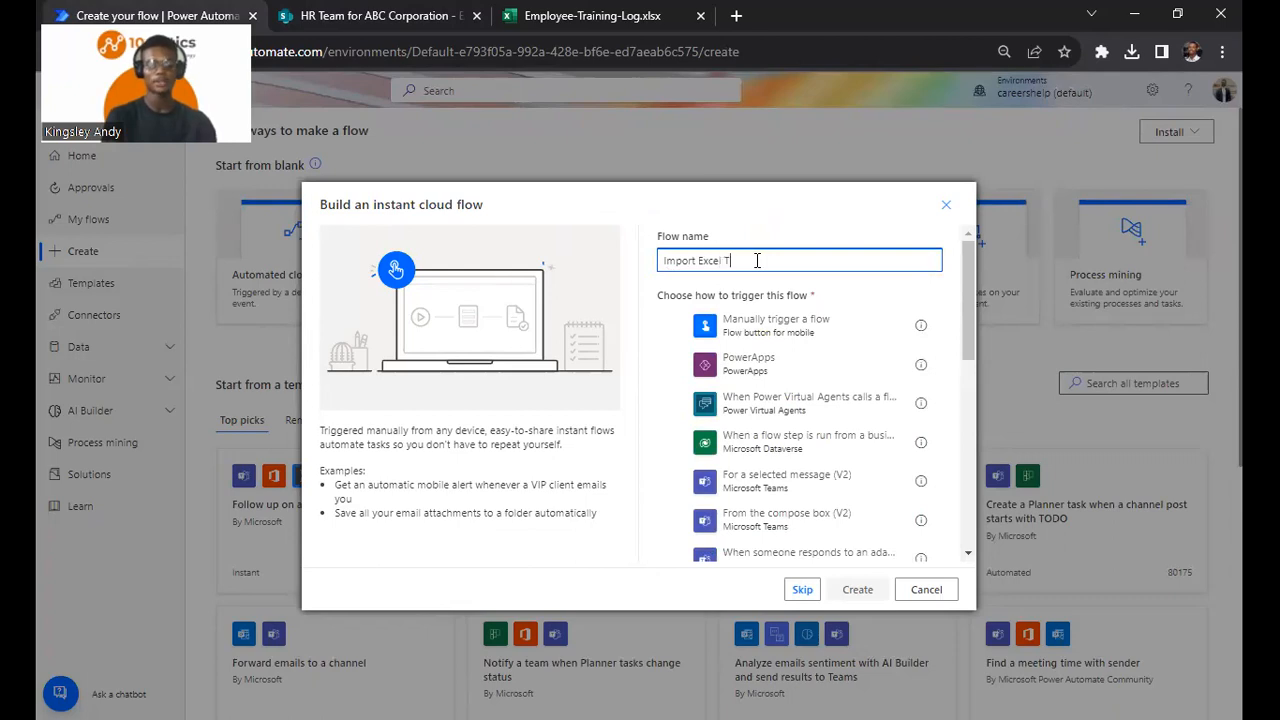
type("o SharePoint")
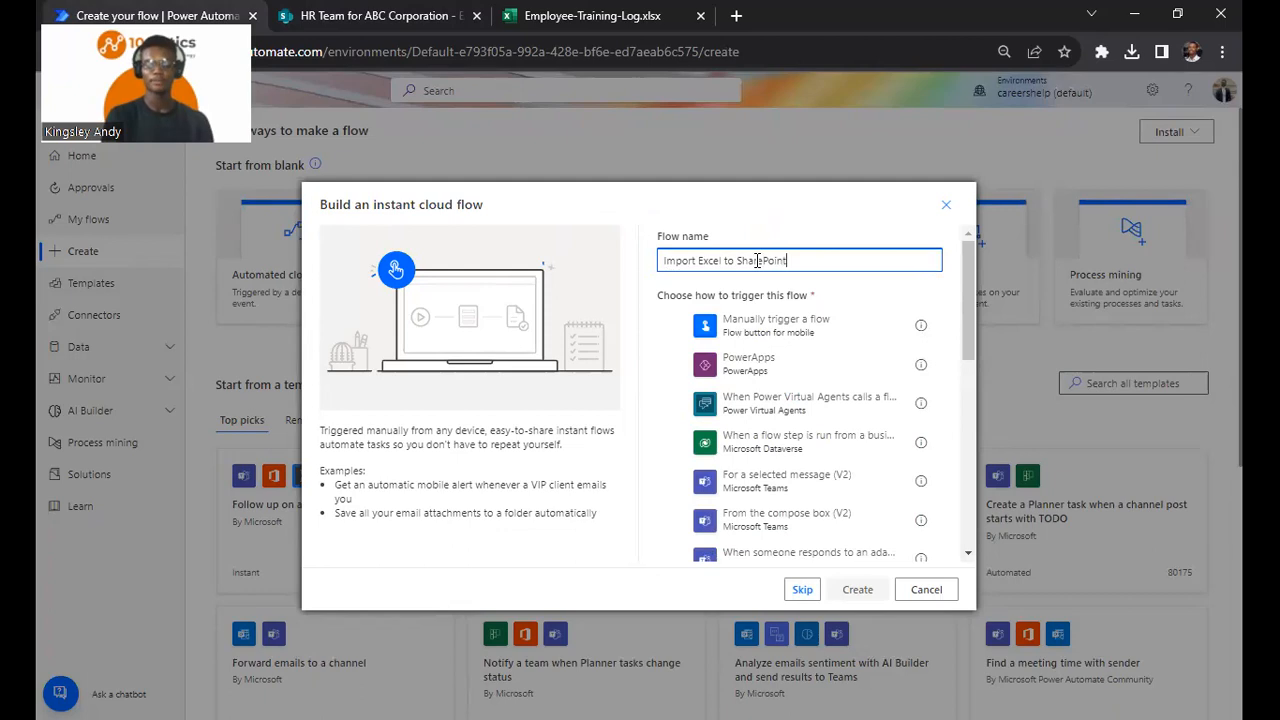
double_click(775, 320)
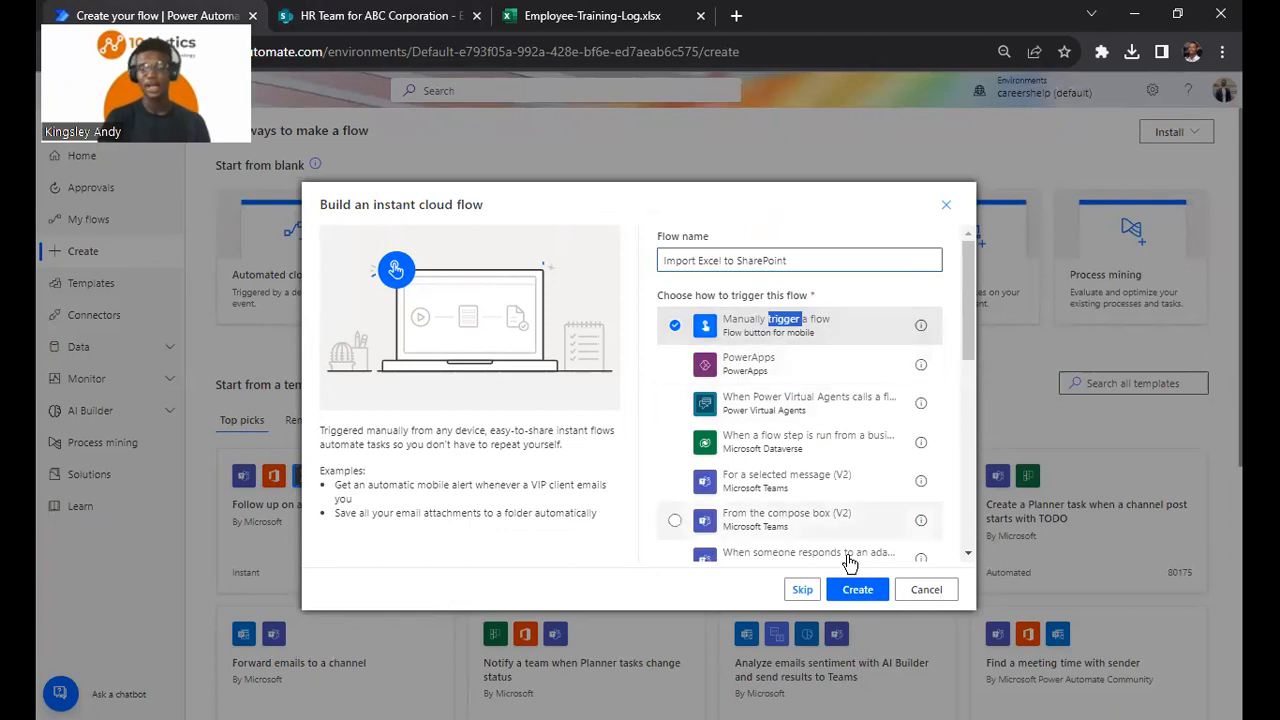
left_click(855, 593)
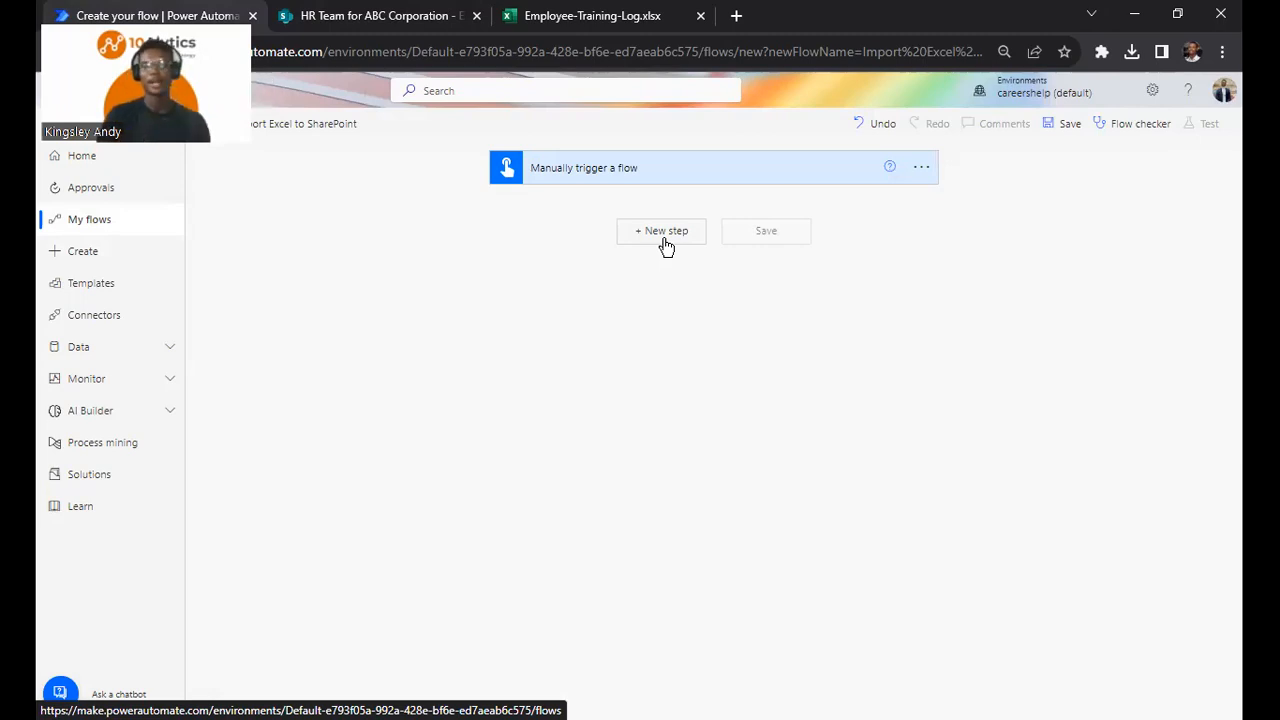
Add the Excel Online (Business) action "List rows present in a table" after the manual trigger
left_click(666, 246)
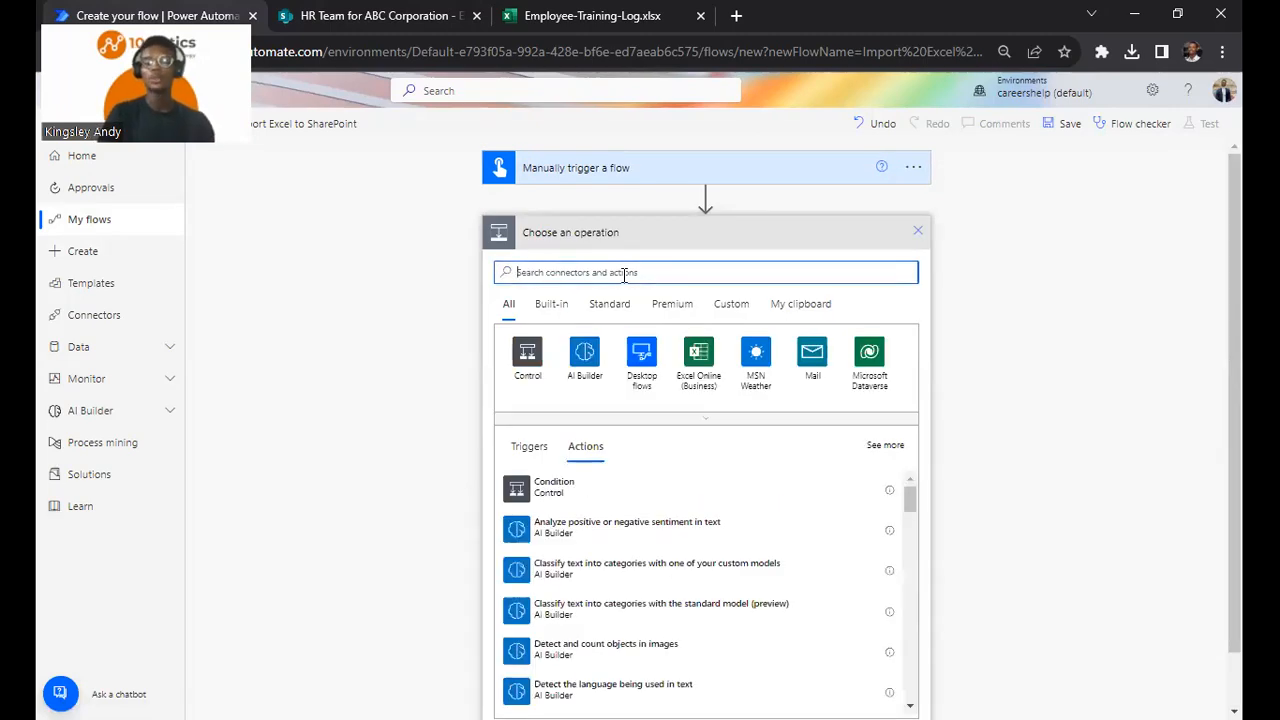
left_click(704, 366)
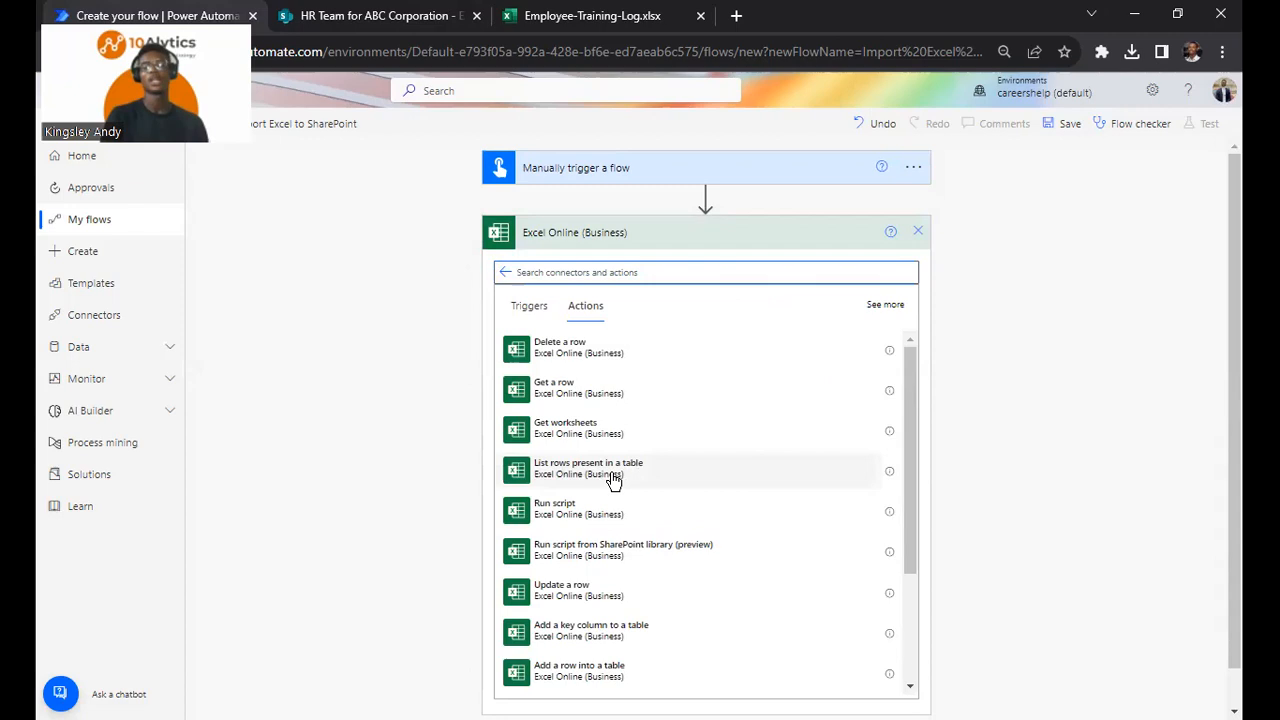
left_click(613, 480)
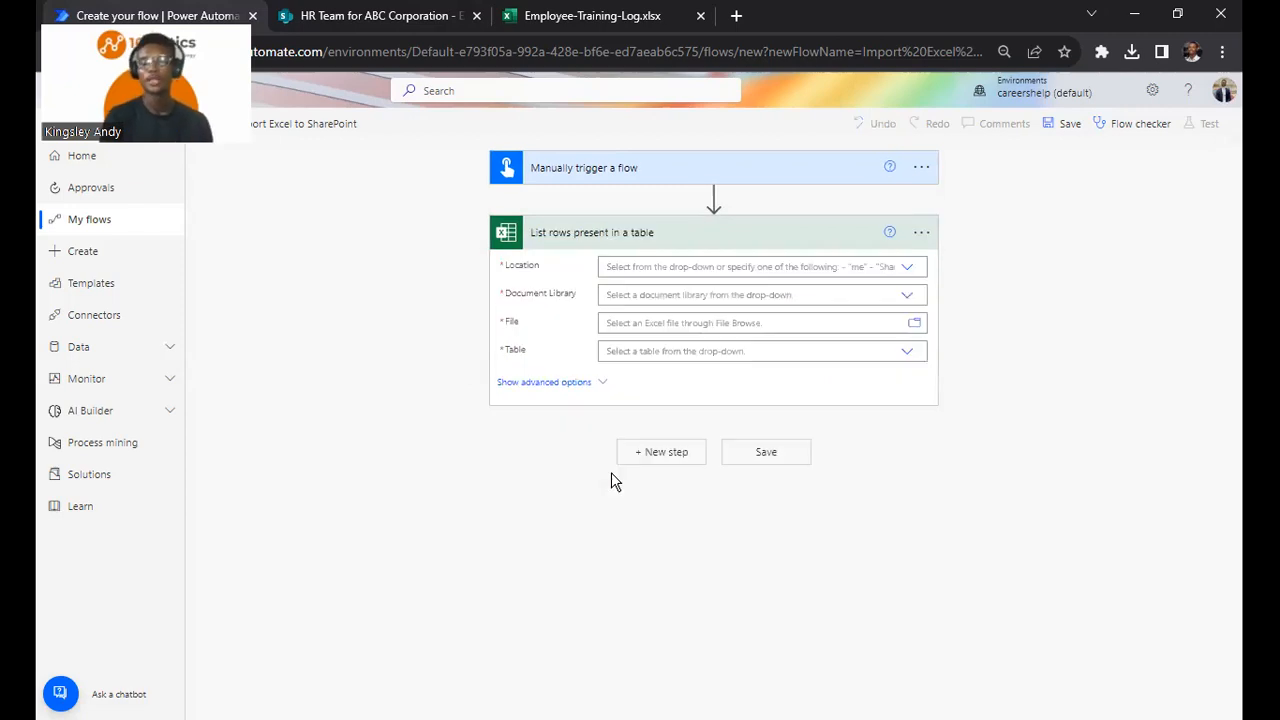
Set the list-rows action's location to OneDrive for Business and its document library to OneDrive
left_click(907, 268)
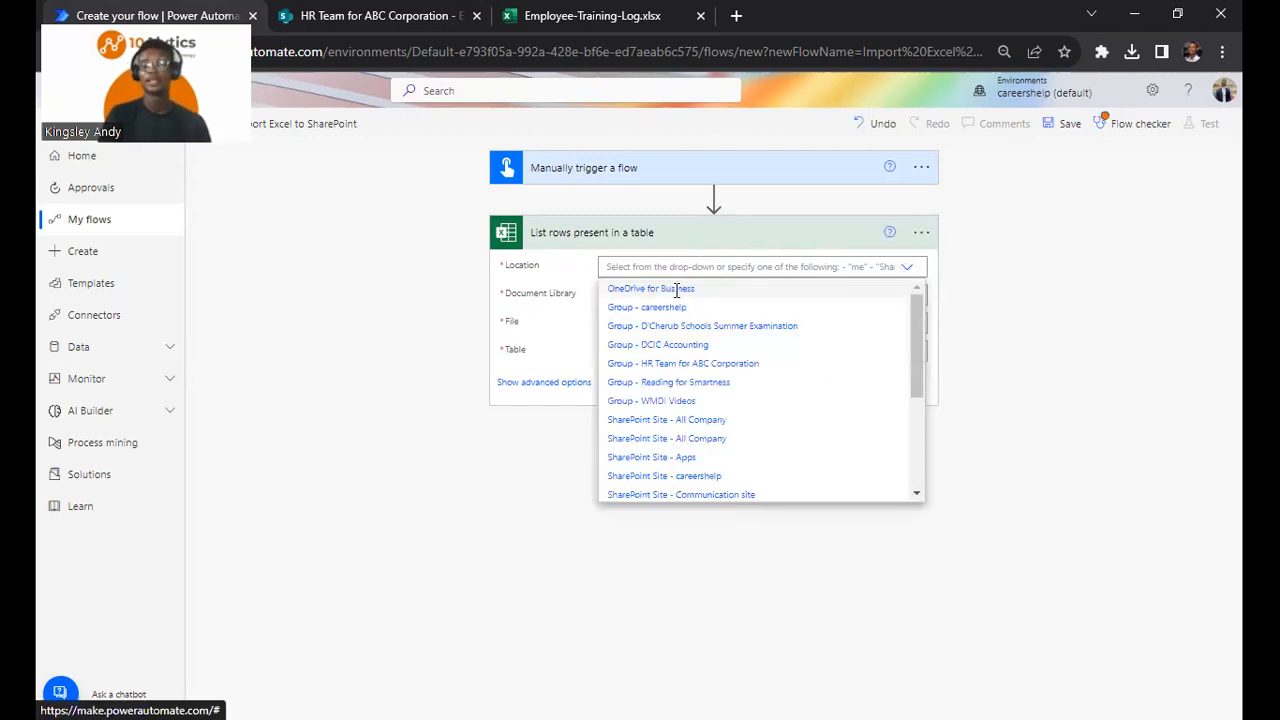
left_click(676, 290)
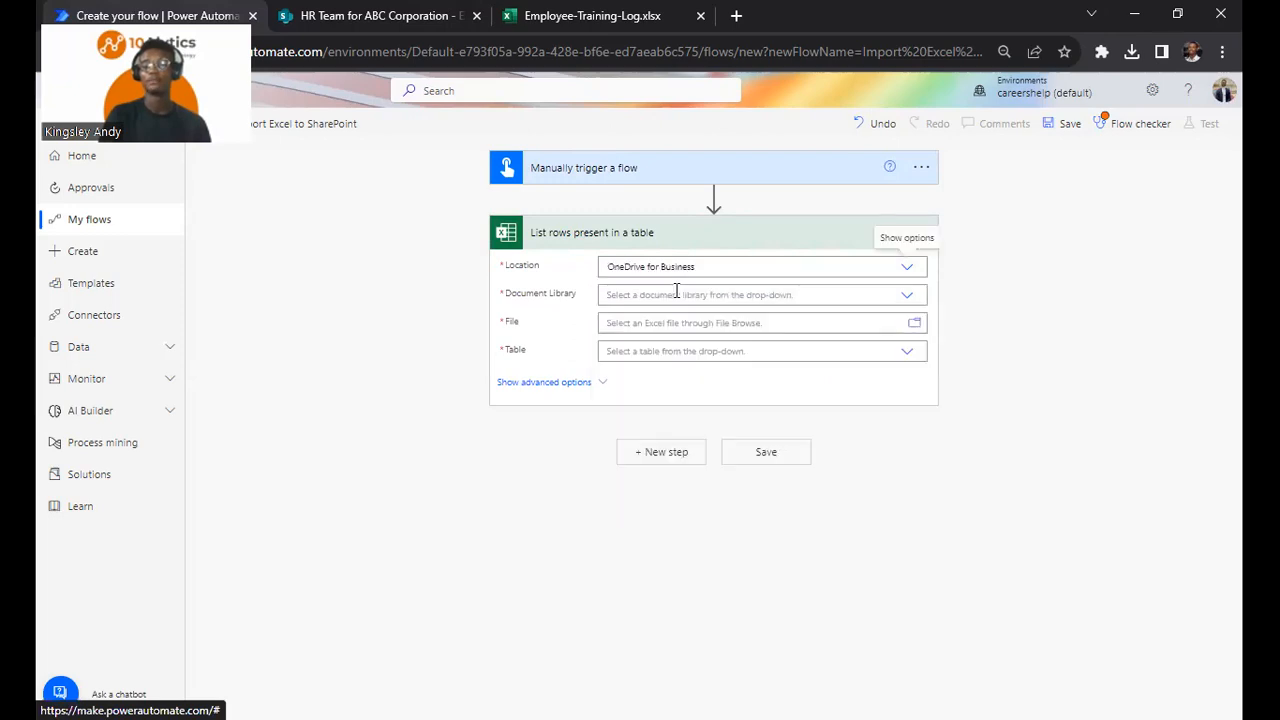
left_click(909, 296)
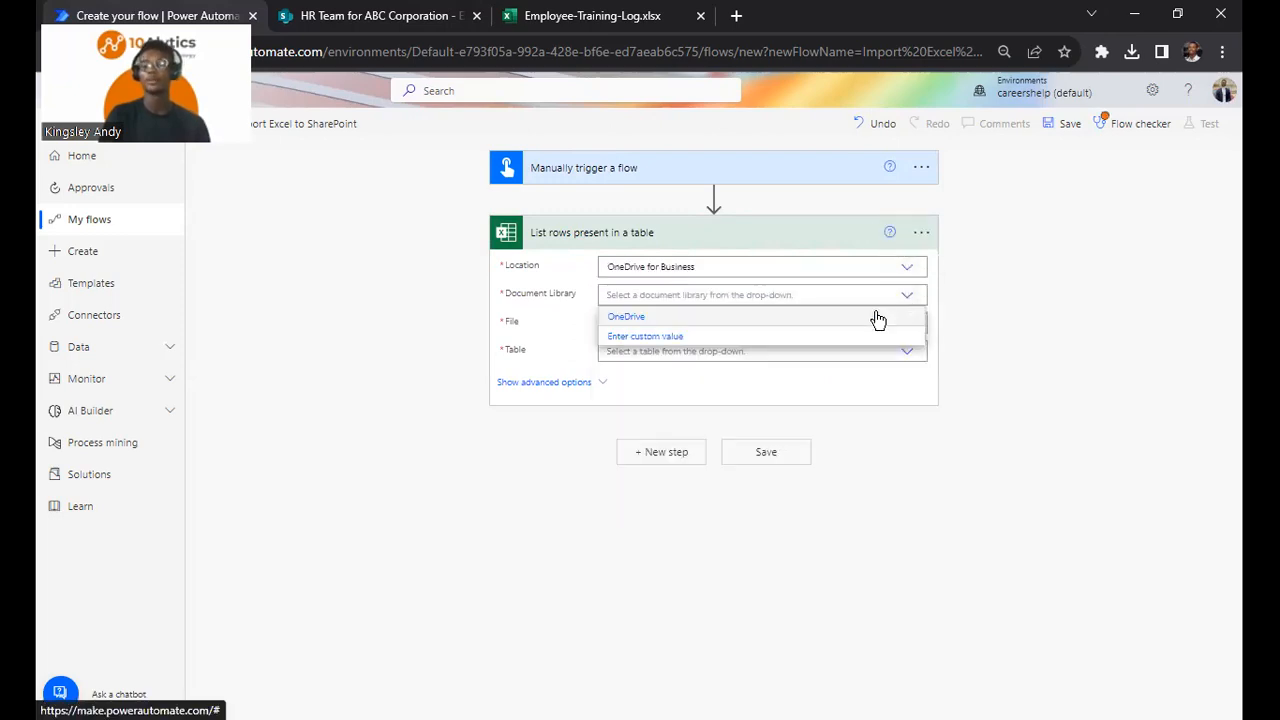
left_click(876, 318)
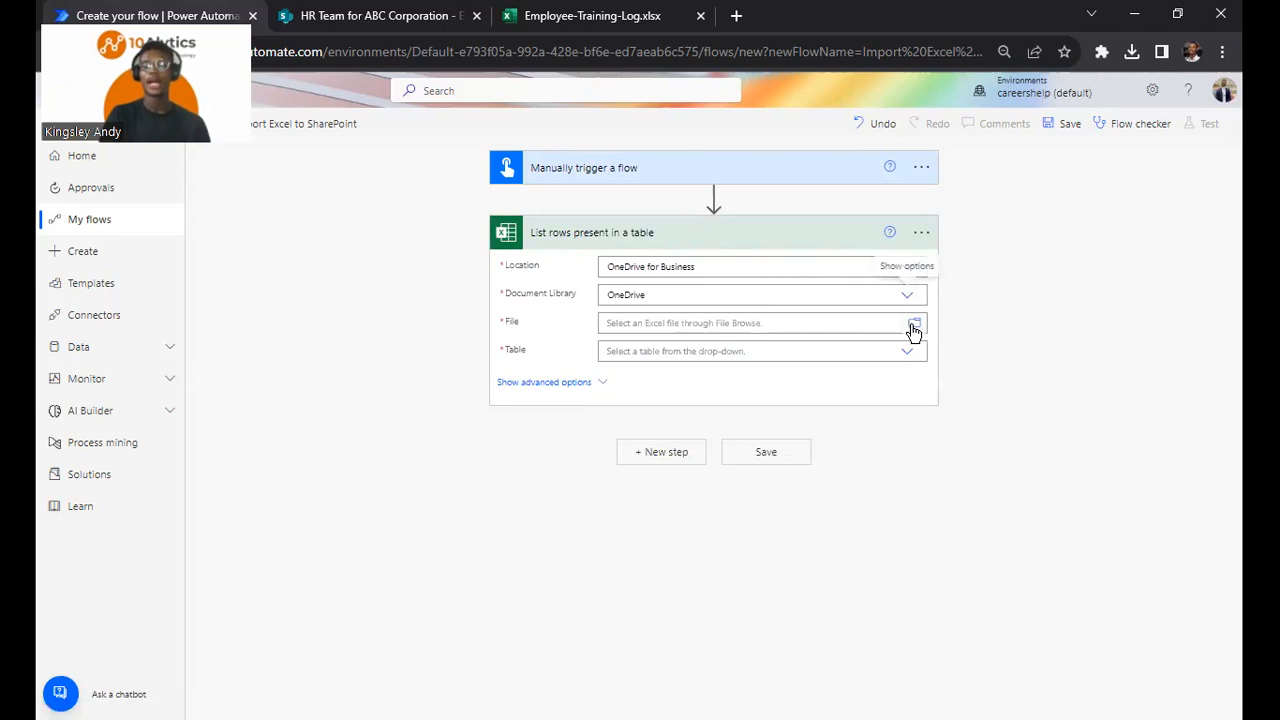
Choose Employee-Training-Log.xlsx as the list-rows action's source file and EmployeeTrainingLog as its table
left_click(913, 328)
scroll(987, 388, "up", 1)
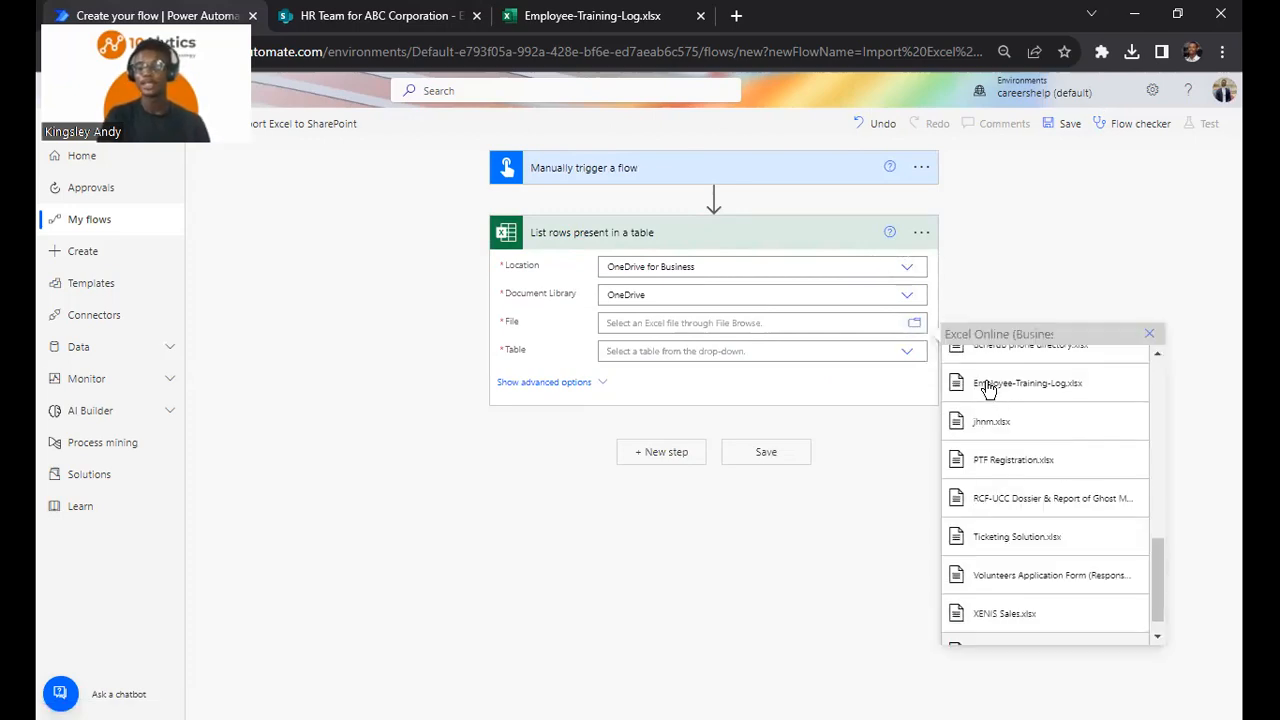
left_click(988, 386)
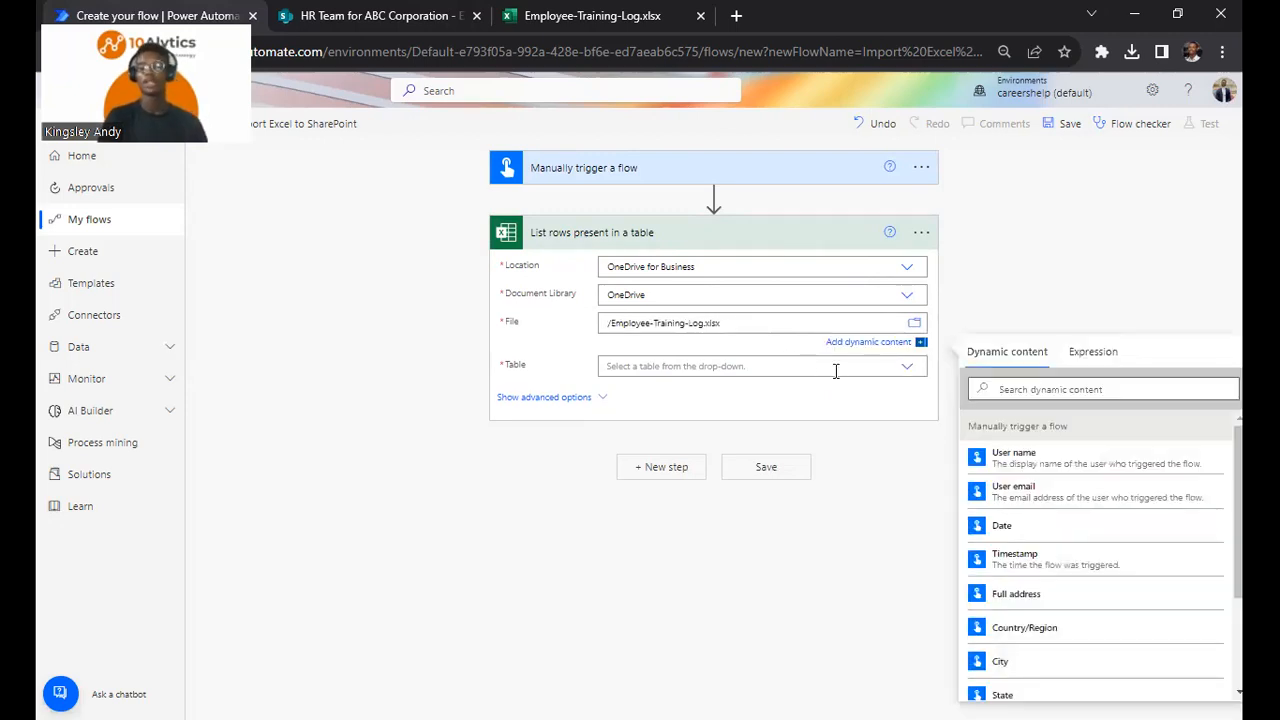
left_click(906, 367)
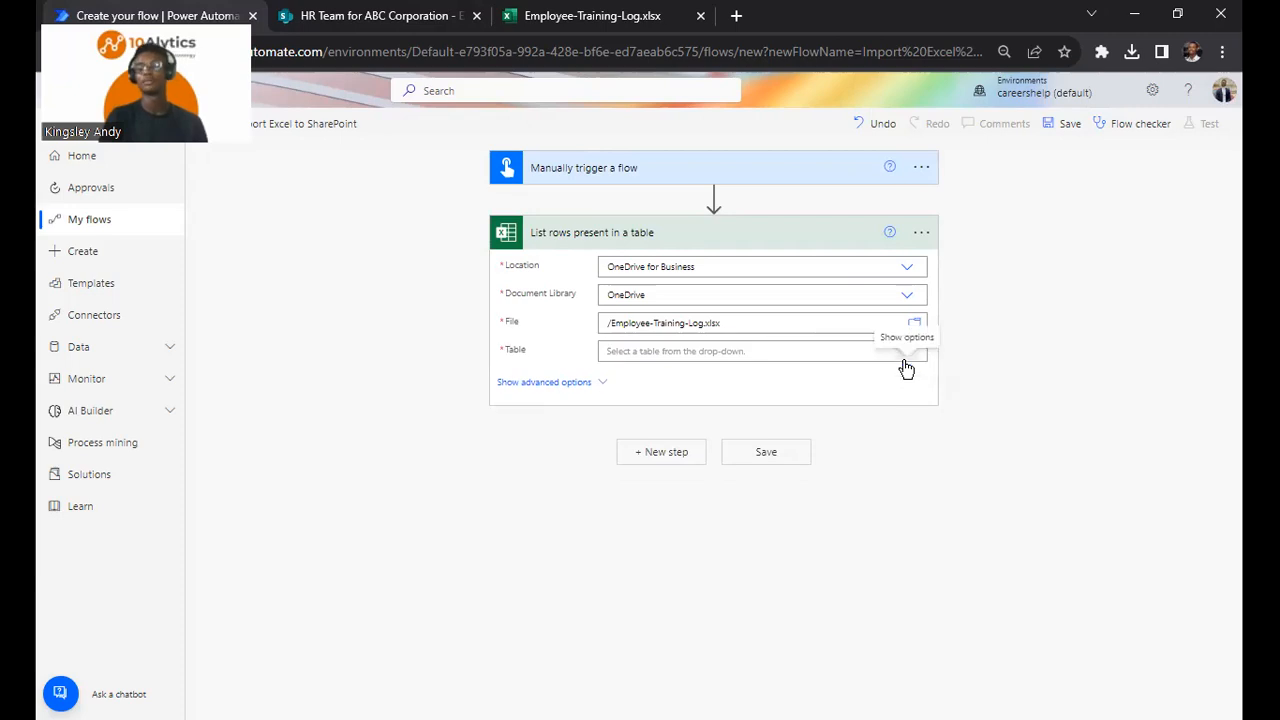
left_click(880, 369)
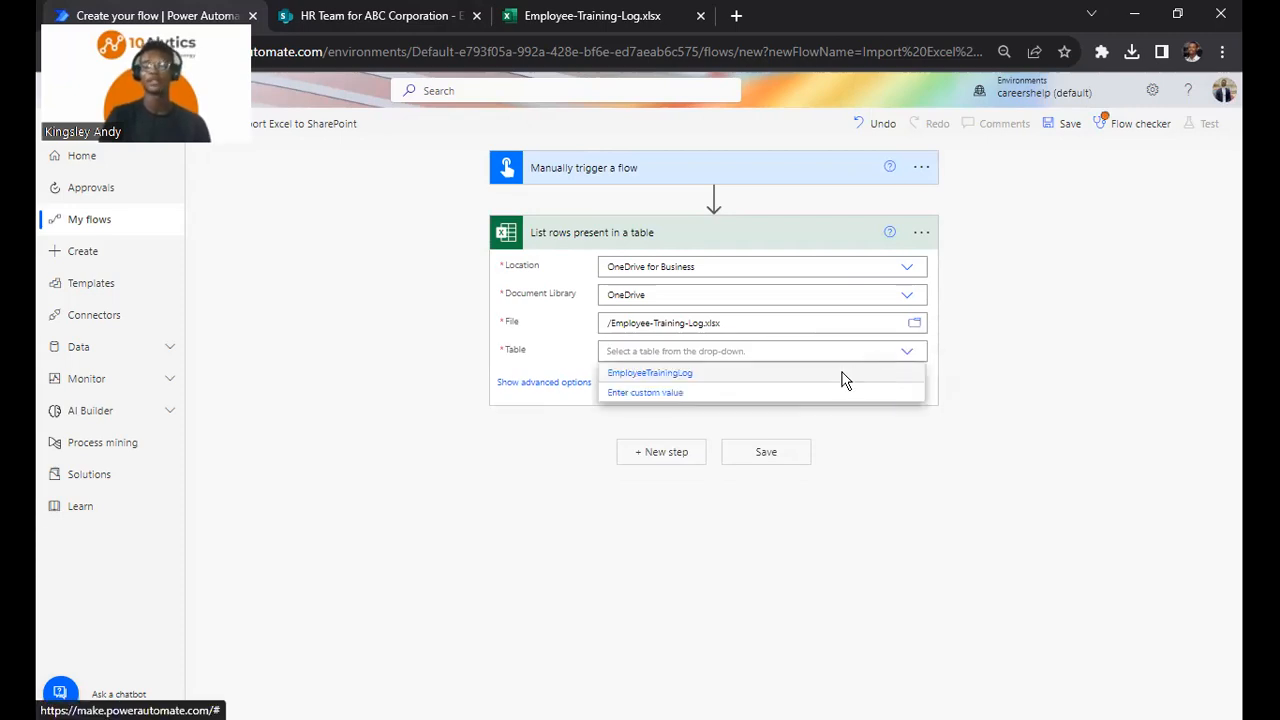
left_click(842, 373)
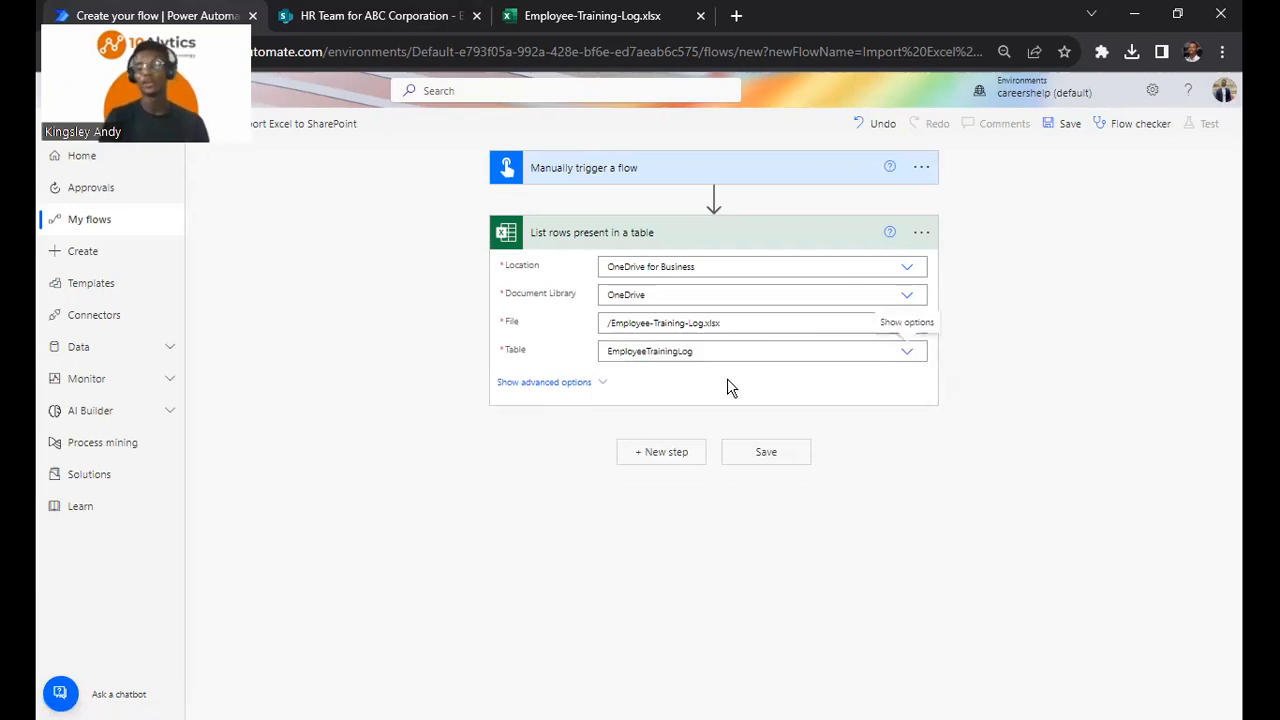
Add an "Apply to each" control after the list-rows action, using that action's "value" output as its input
left_click(668, 452)
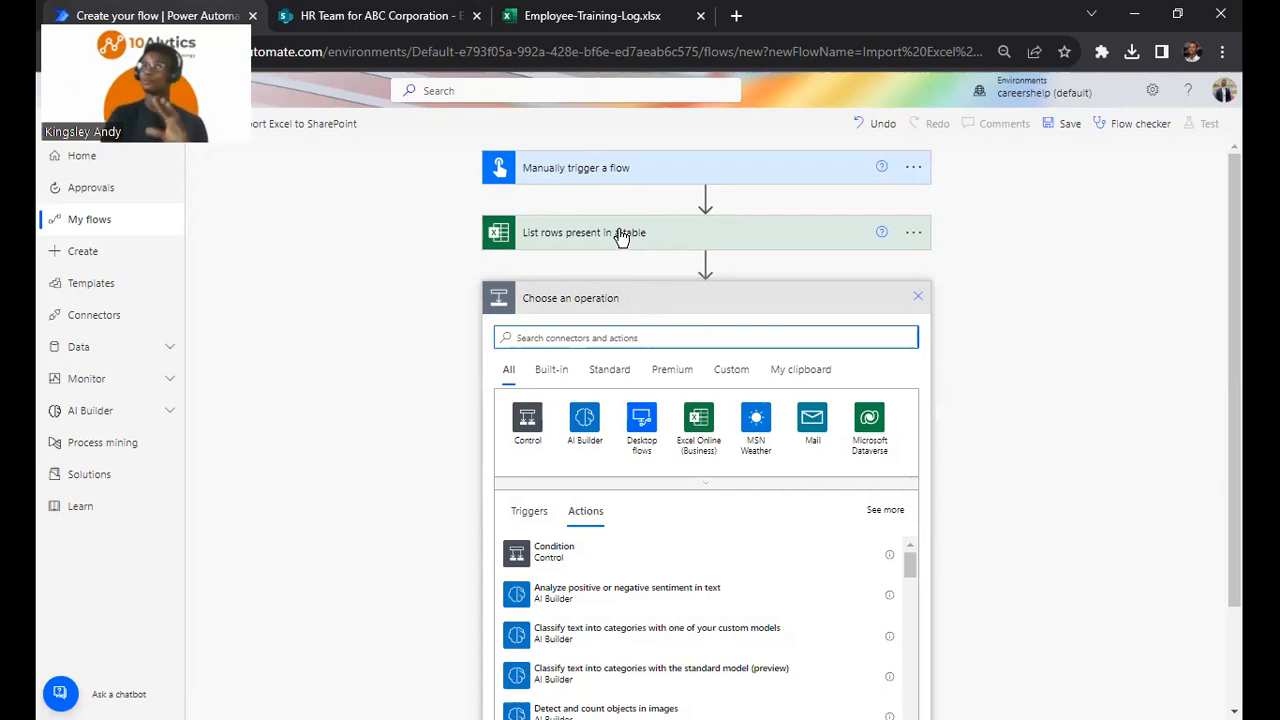
left_click(528, 417)
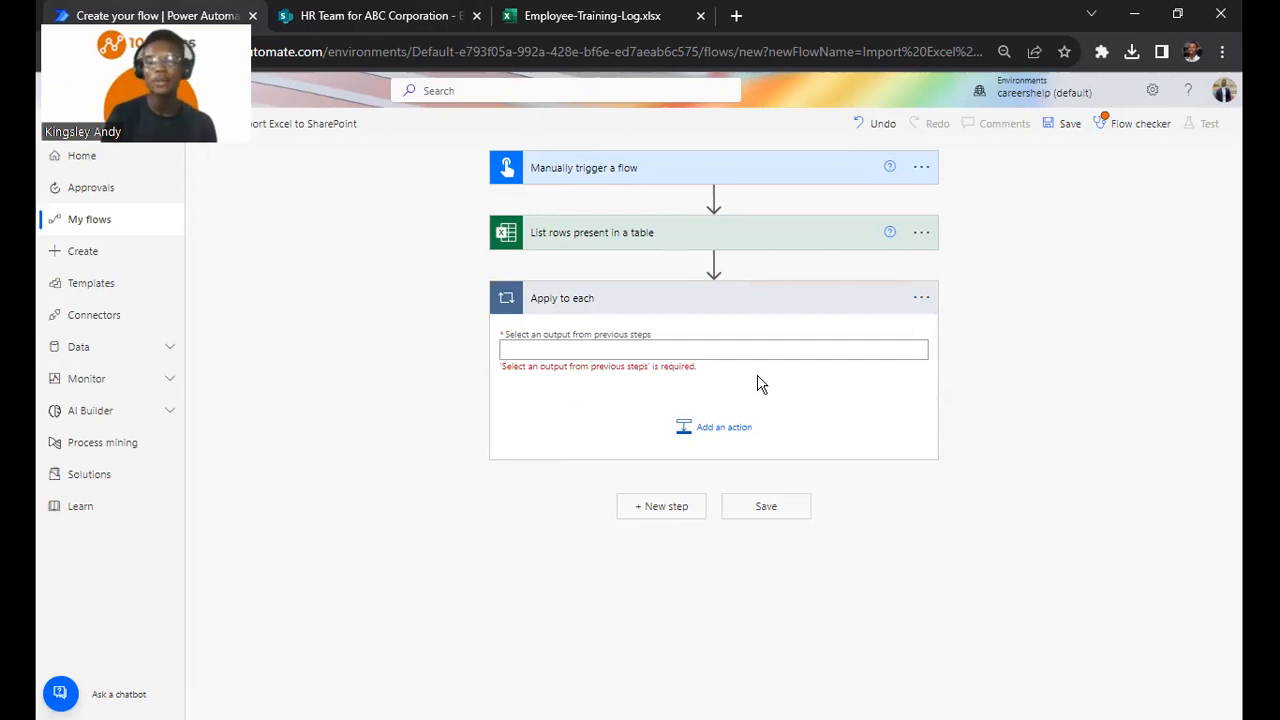
left_click(684, 353)
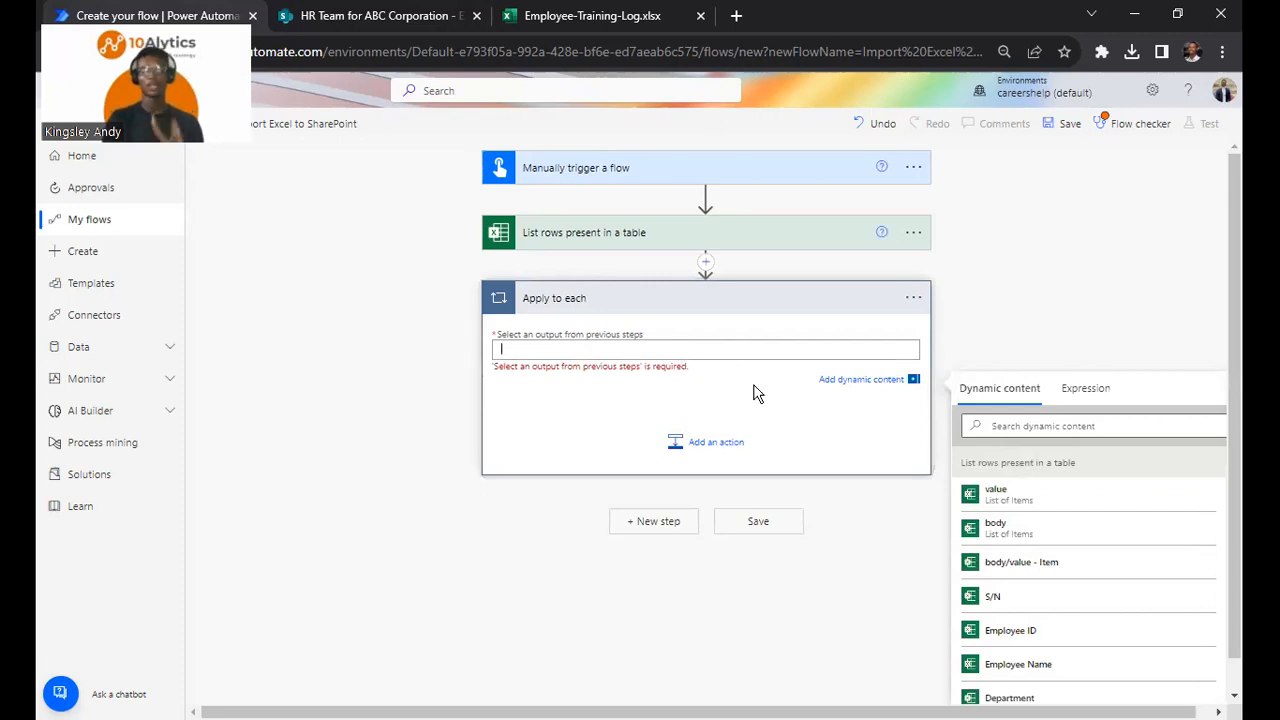
left_click(1004, 504)
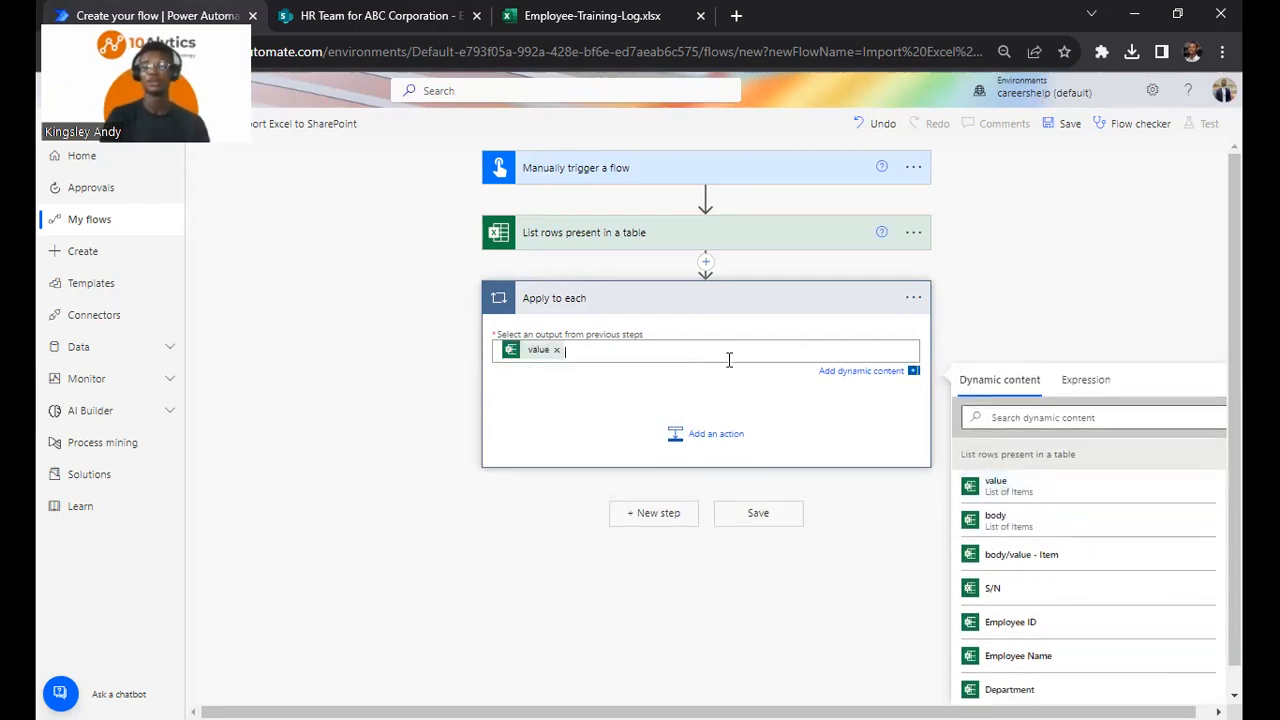
left_click(876, 438)
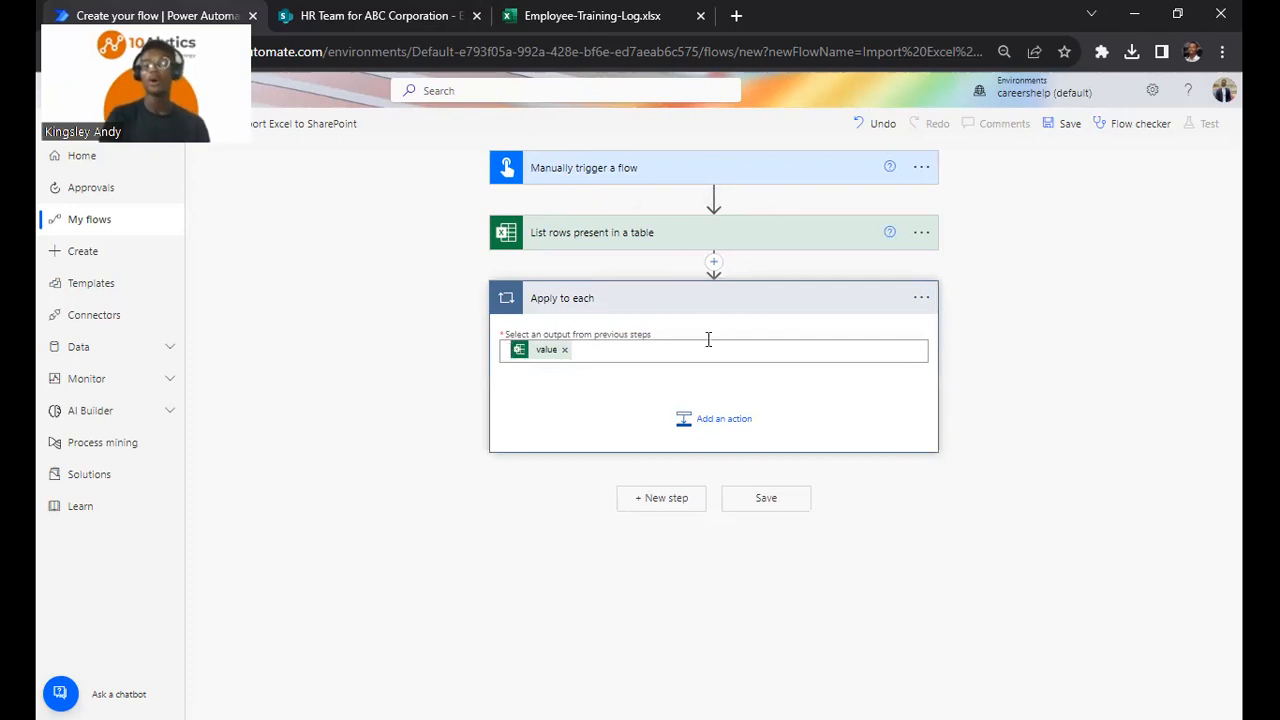
Add the SharePoint "Create item" action inside the "Apply to each" loop
left_click(752, 411)
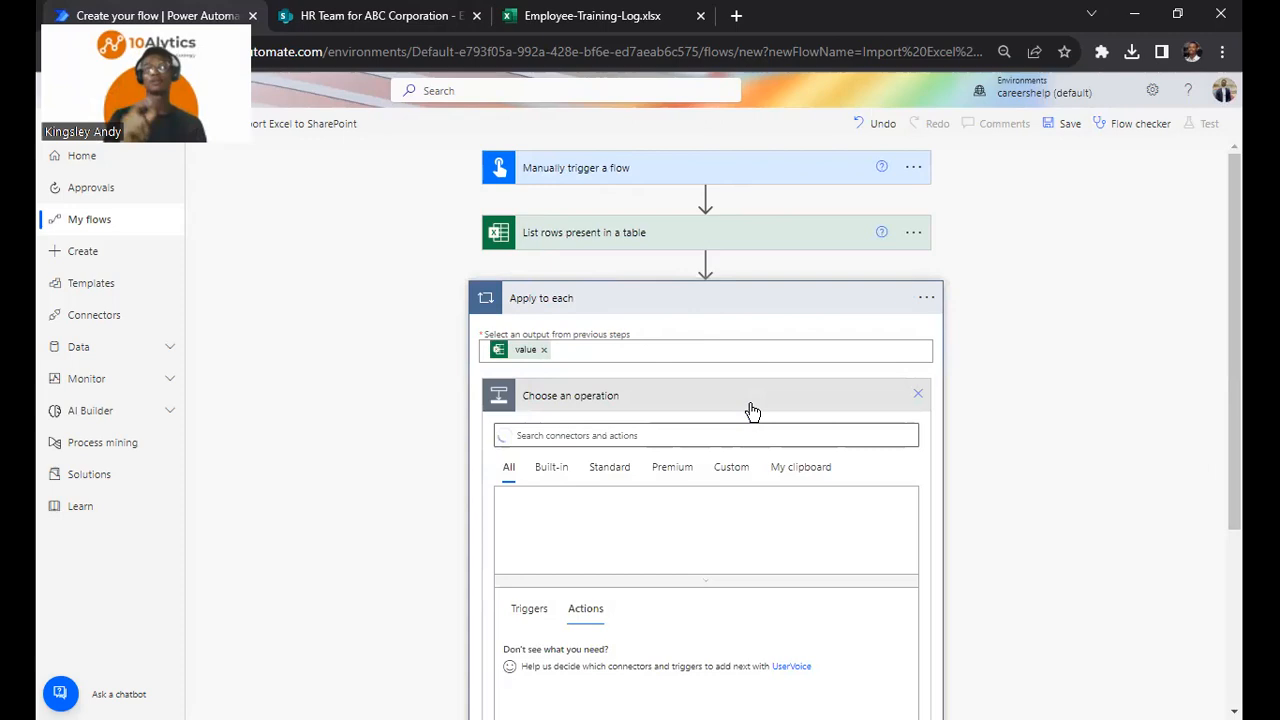
type("share")
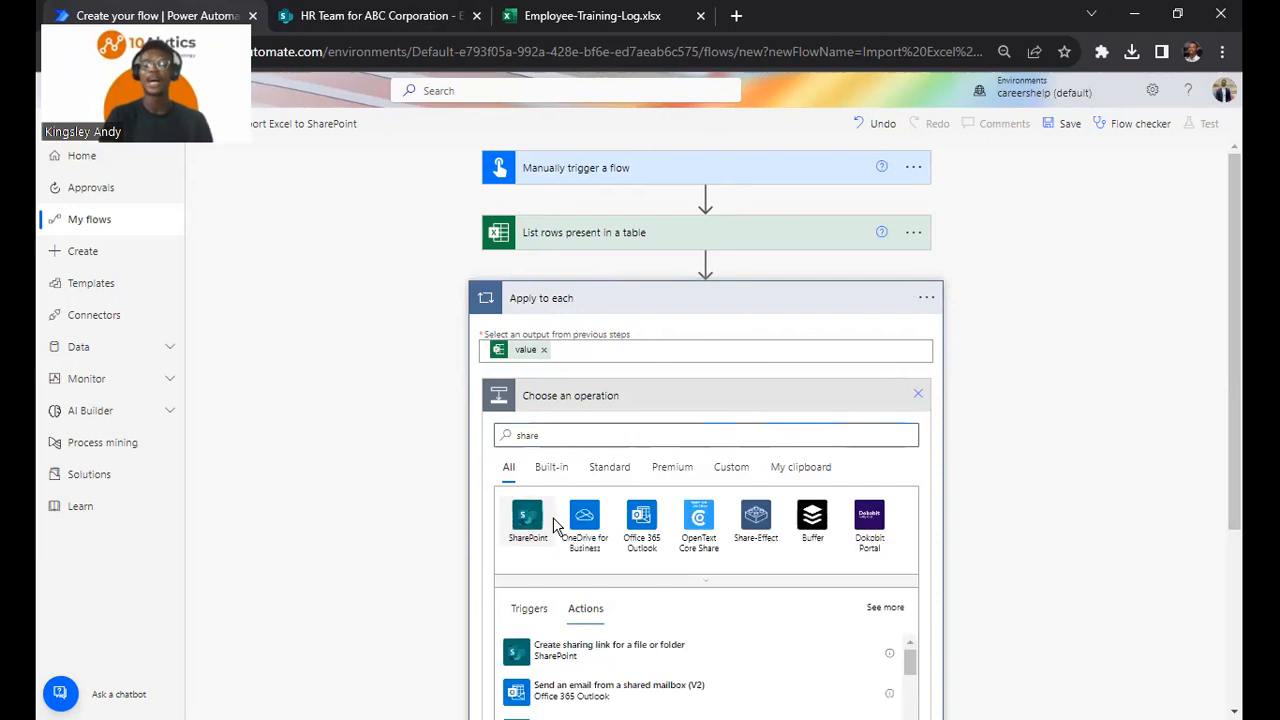
left_click(553, 518)
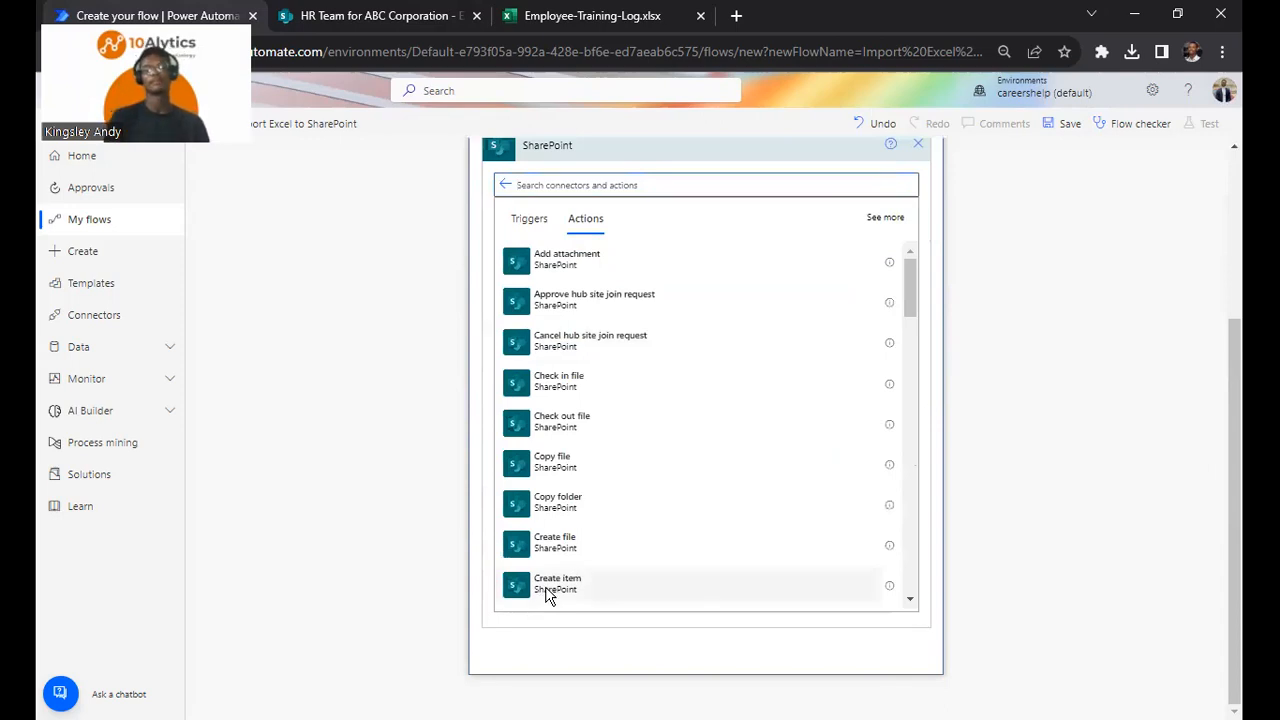
left_click(548, 590)
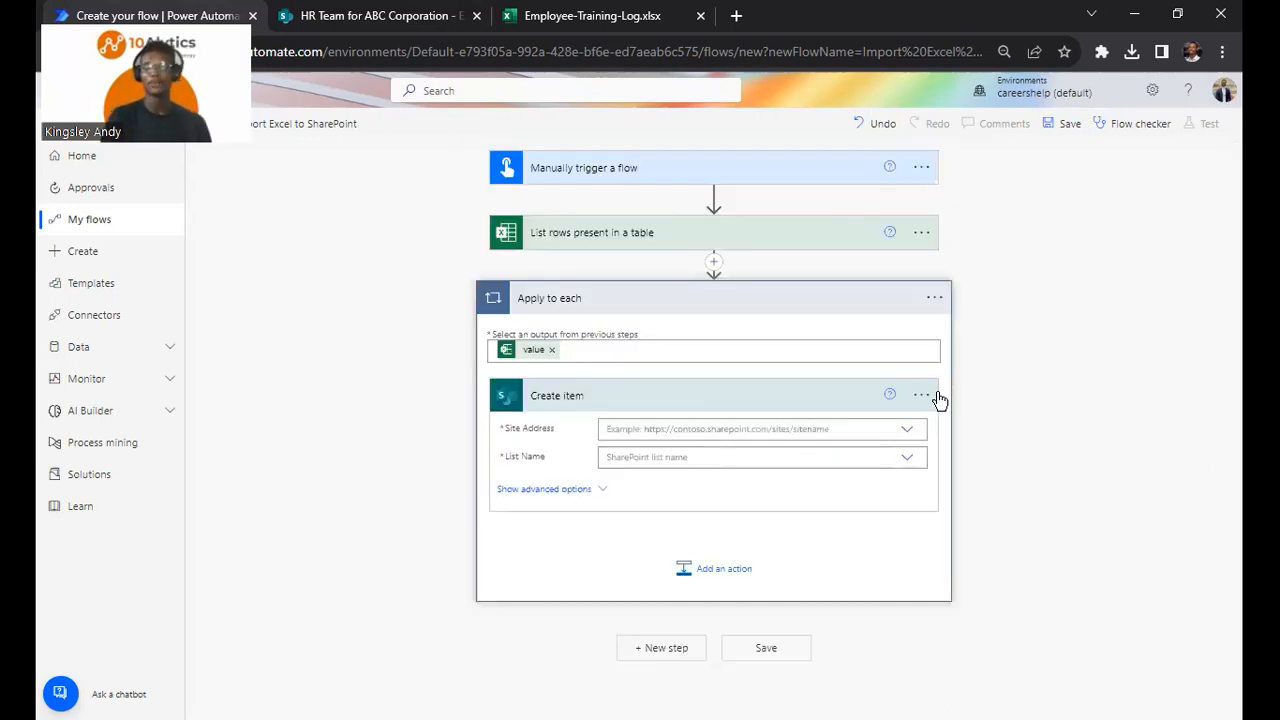
Set the Create item action's site address to HR Team for ABC Corporation and its list name to Employee Training Records
left_click(906, 436)
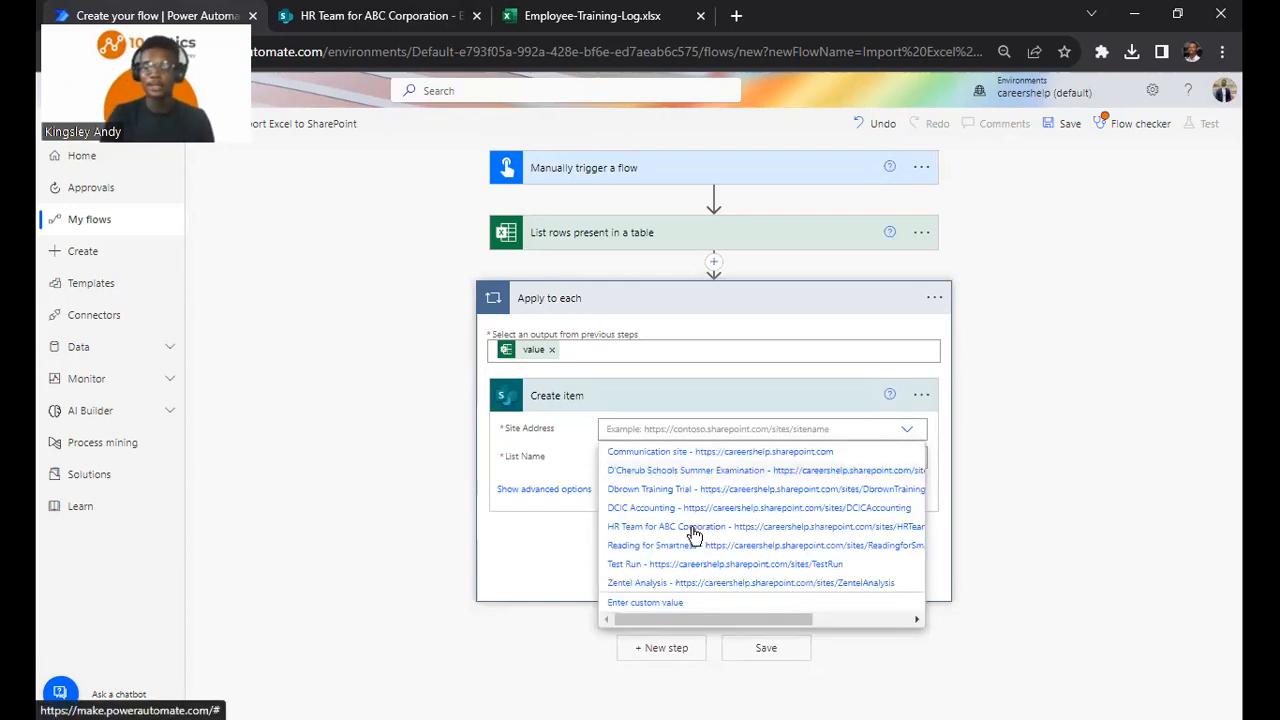
left_click(694, 530)
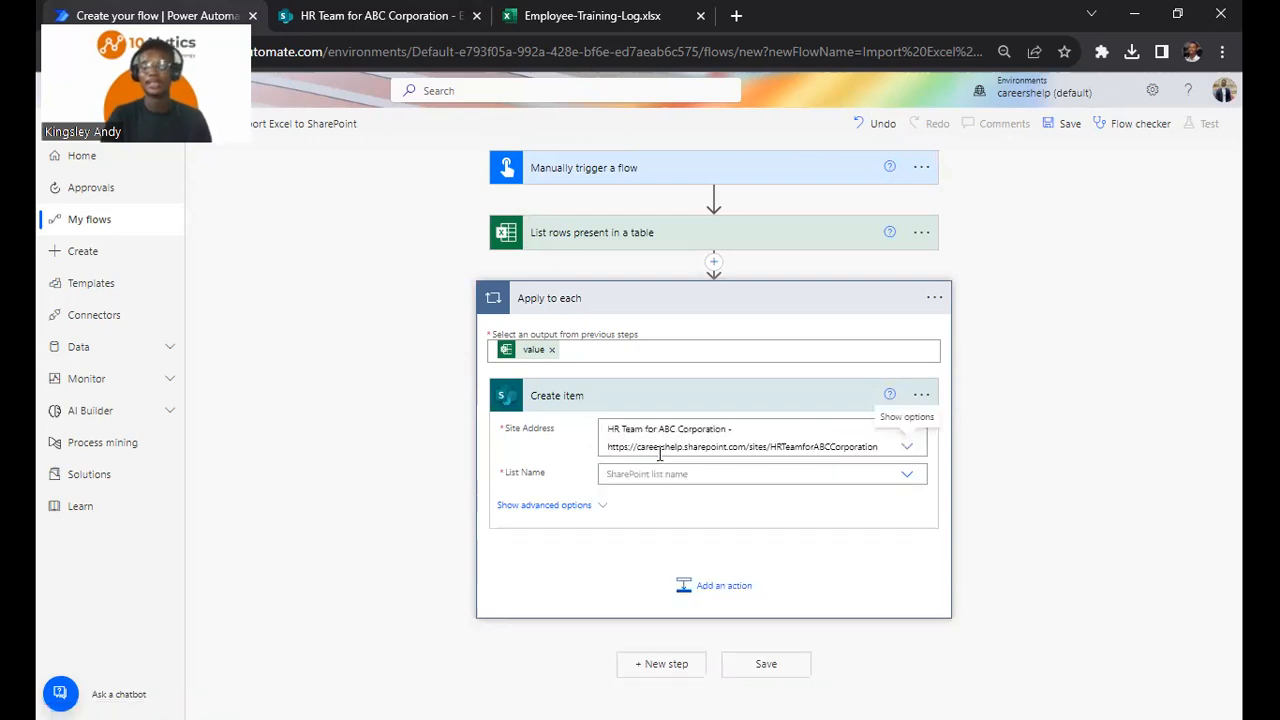
left_click(912, 476)
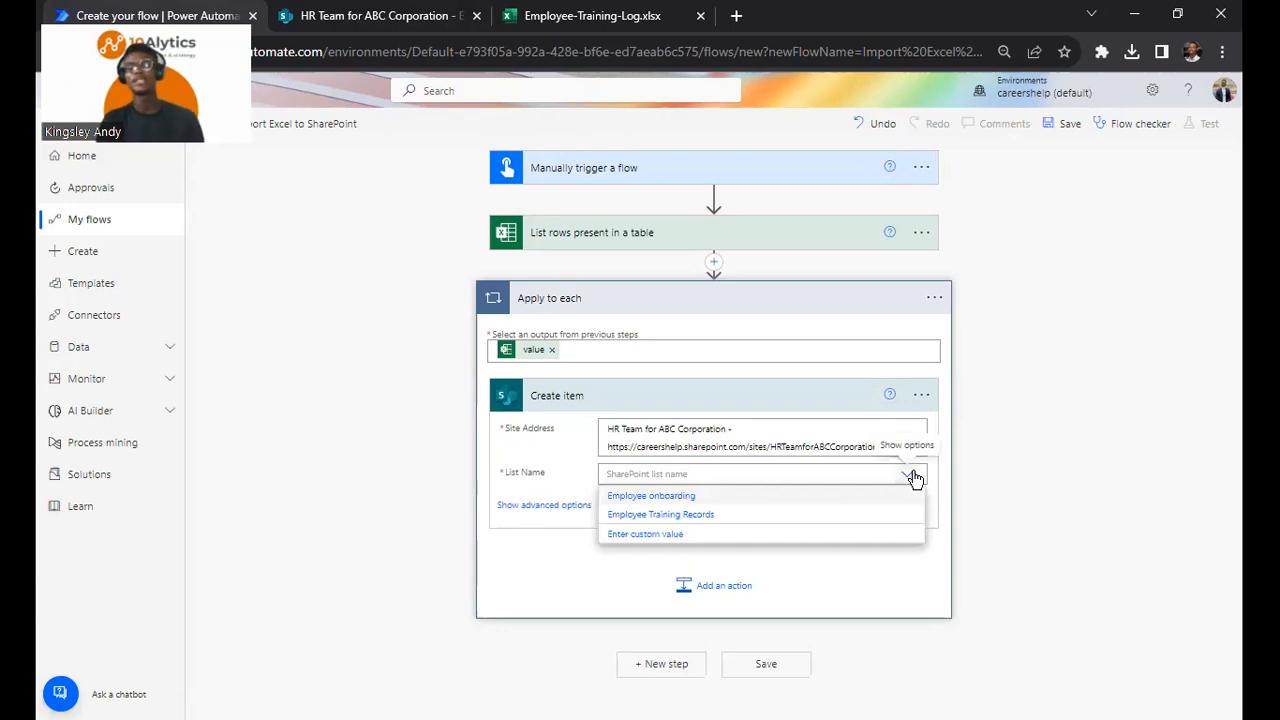
left_click(754, 515)
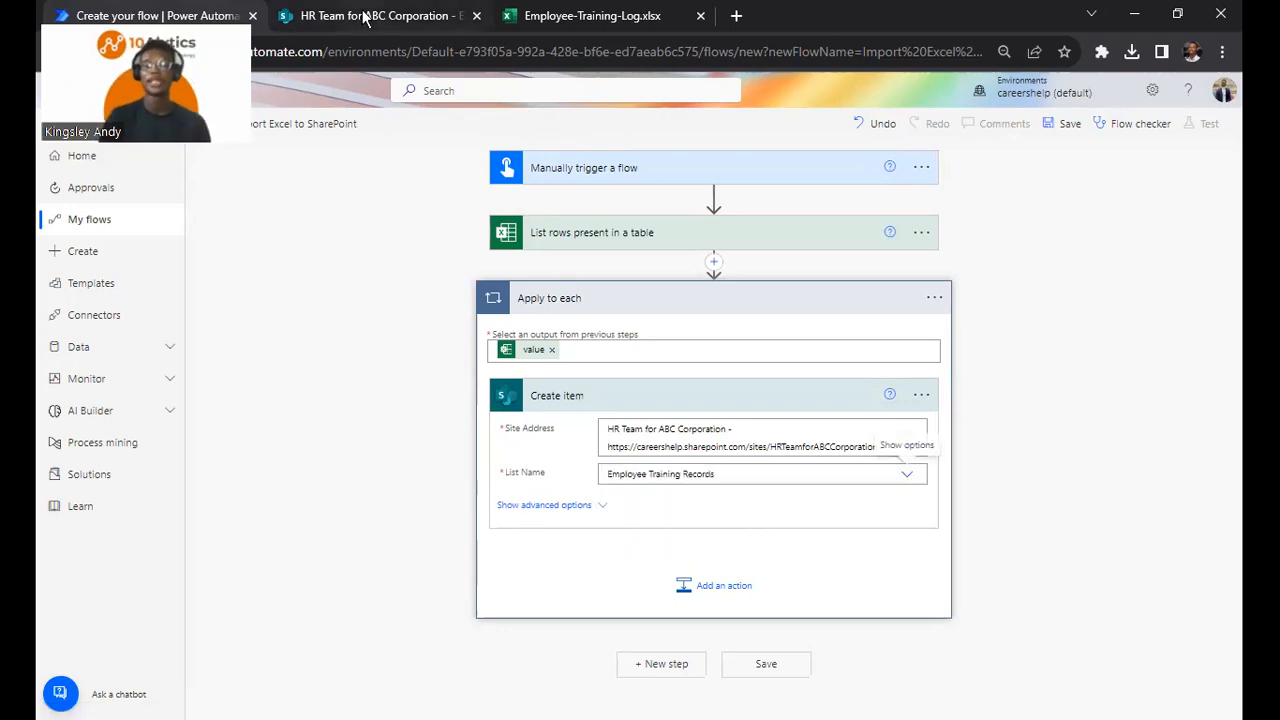
Examine the column headings of the Employee Training Records list in SharePoint against the Create item fields
left_click(365, 18)
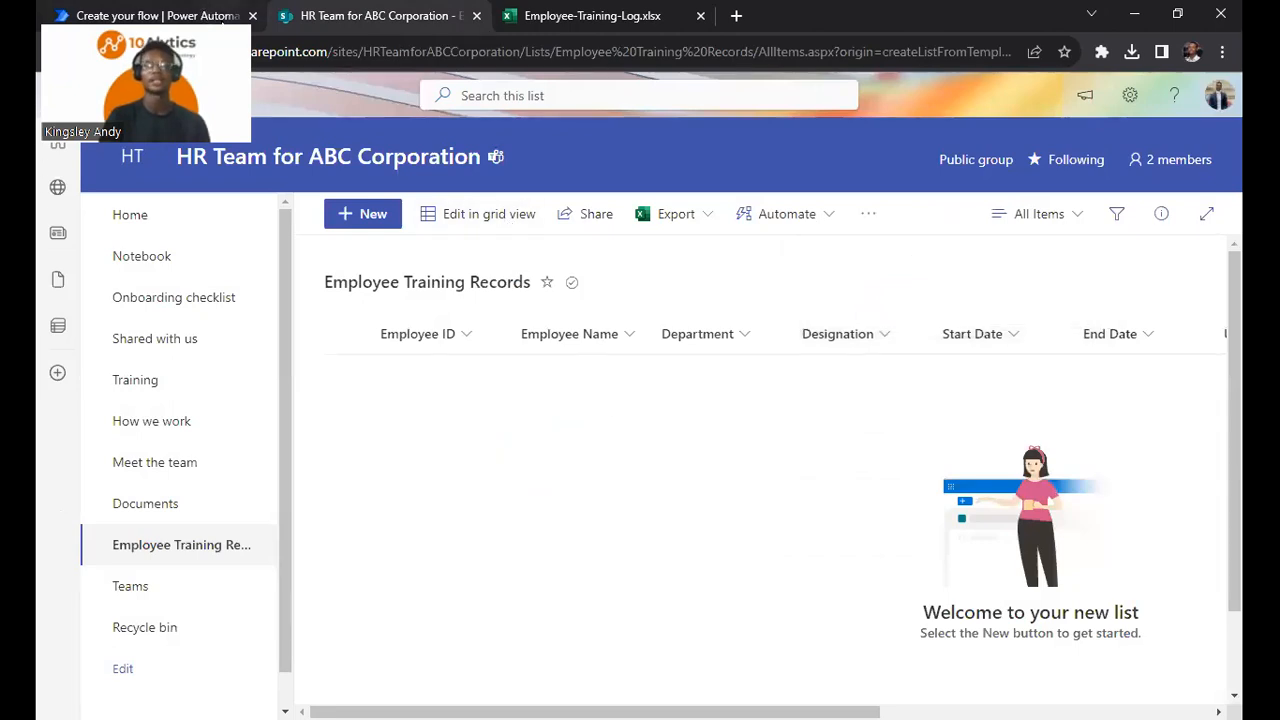
left_click(150, 15)
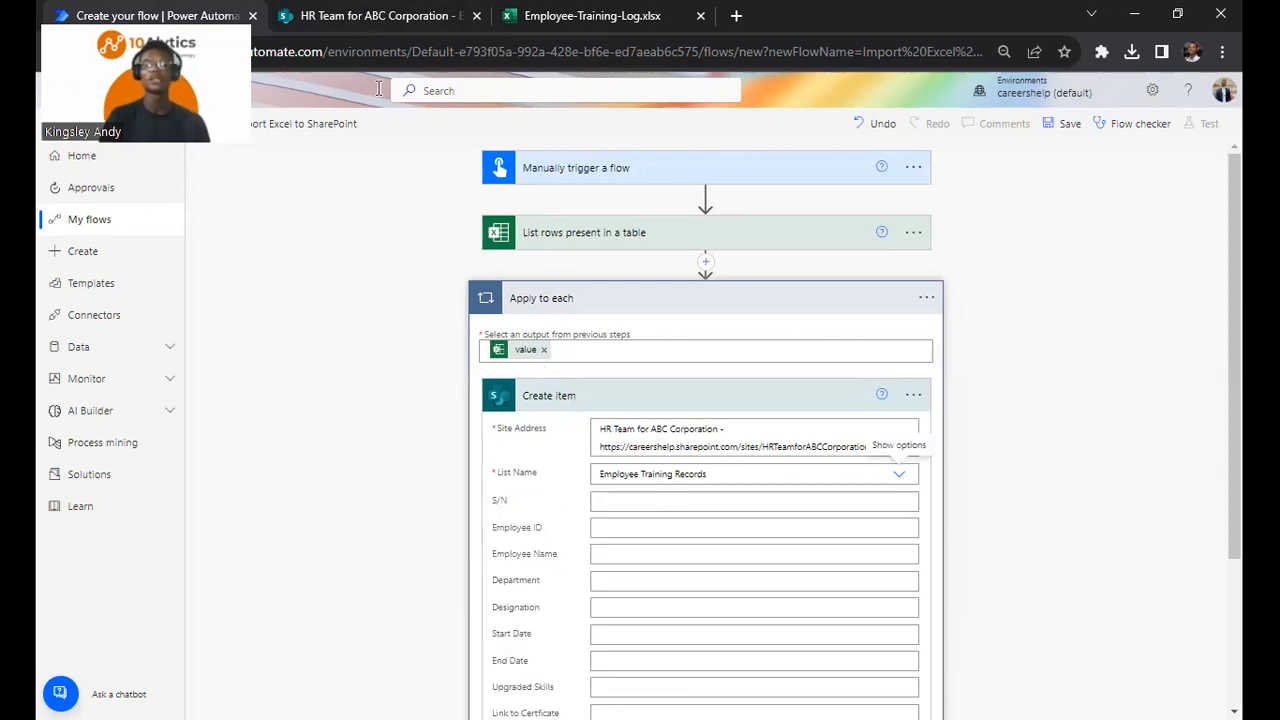
left_click(378, 16)
scroll(743, 355, "right", 2)
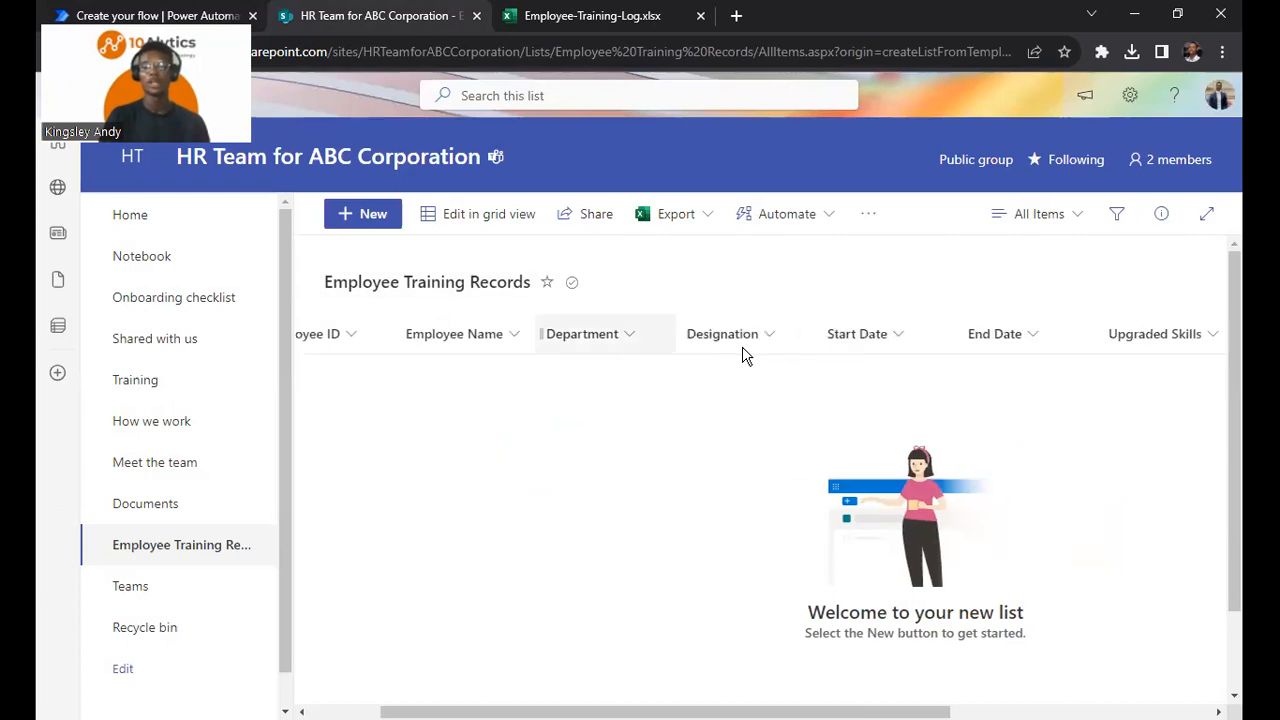
scroll(743, 355, "right", 4)
scroll(680, 343, "left", 5)
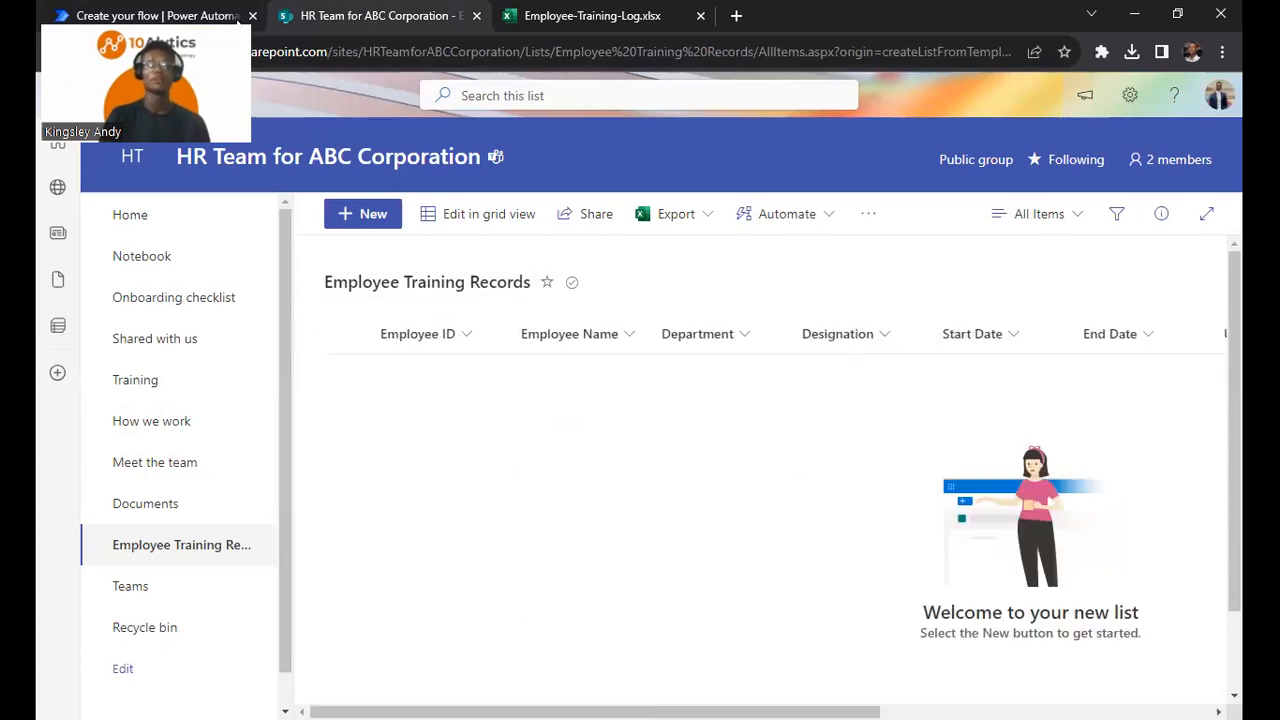
Switch back to Power Automate and map the S/N, Employee ID and Employee Name fields to the matching Excel columns
left_click(238, 19)
left_click(633, 502)
scroll(616, 492, "down", 2)
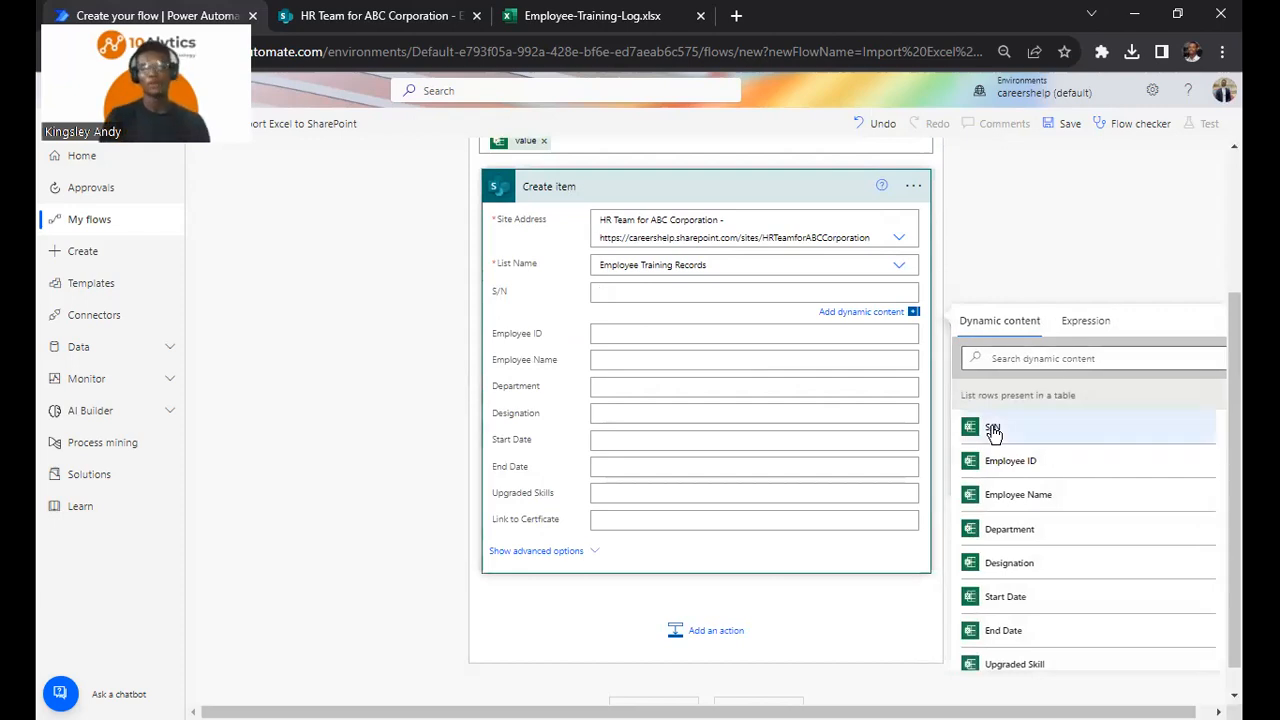
left_click(993, 430)
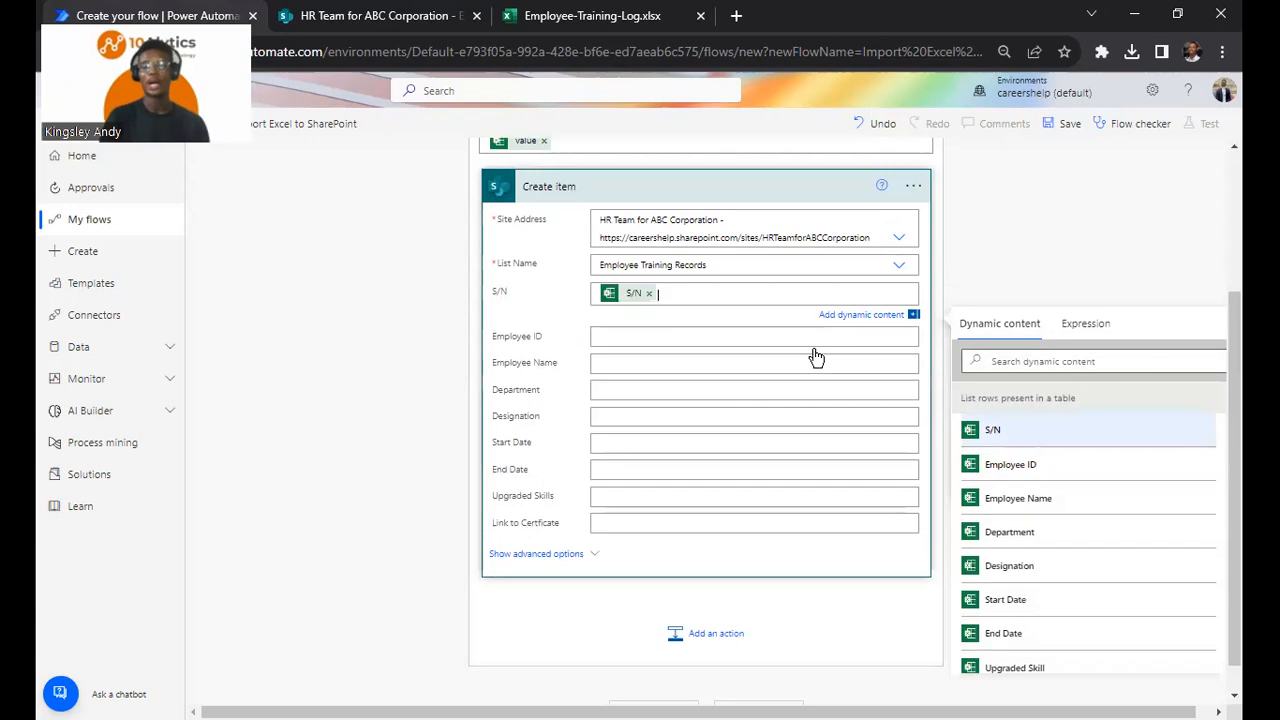
left_click(678, 338)
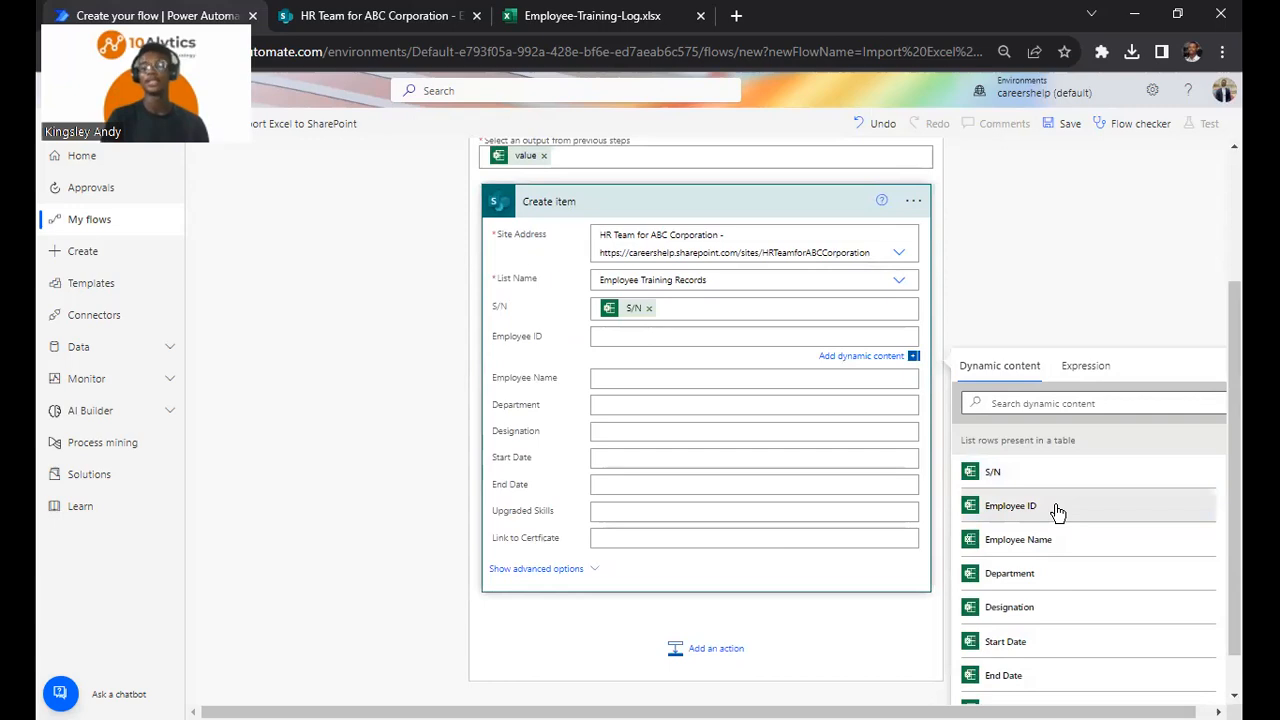
left_click(1058, 510)
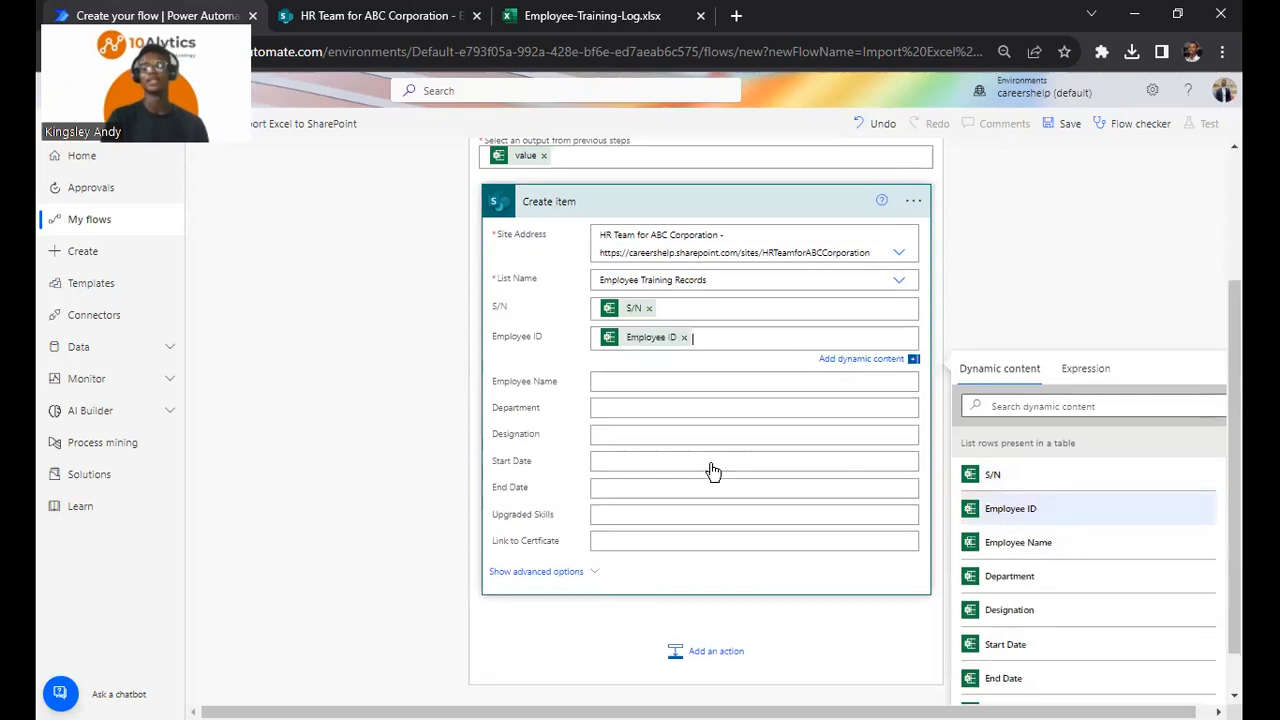
left_click(680, 384)
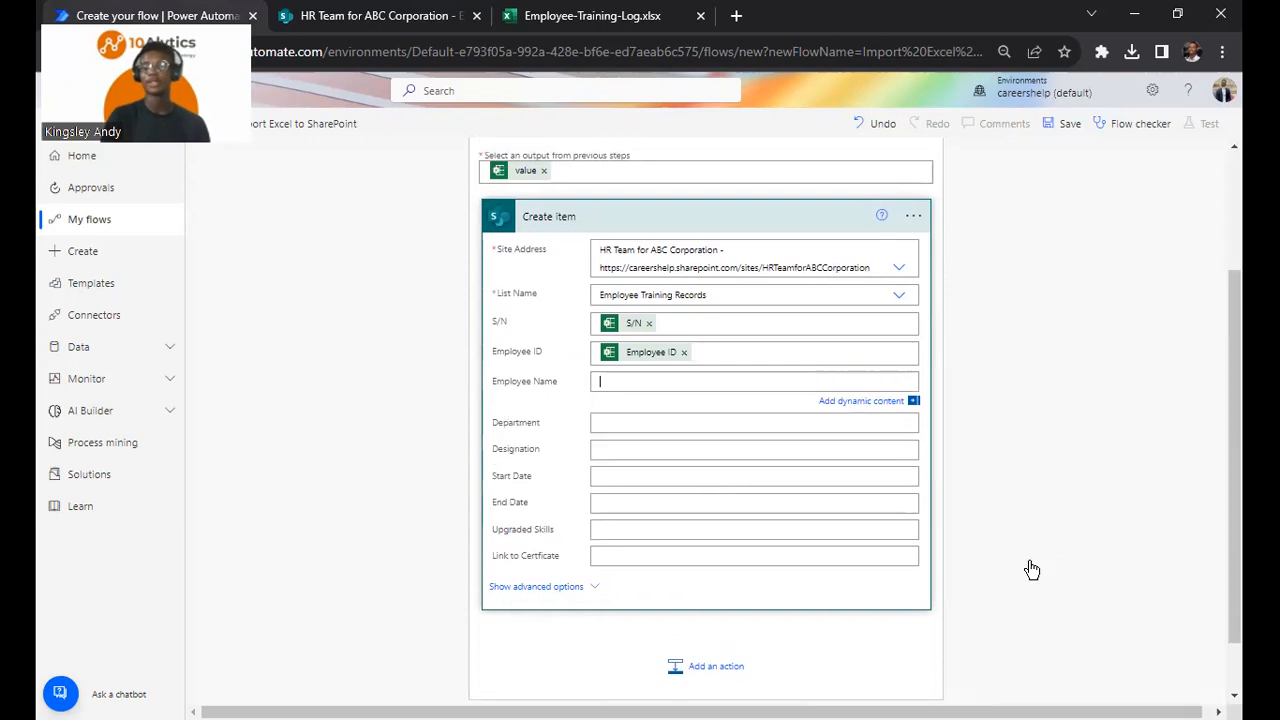
left_click(1030, 590)
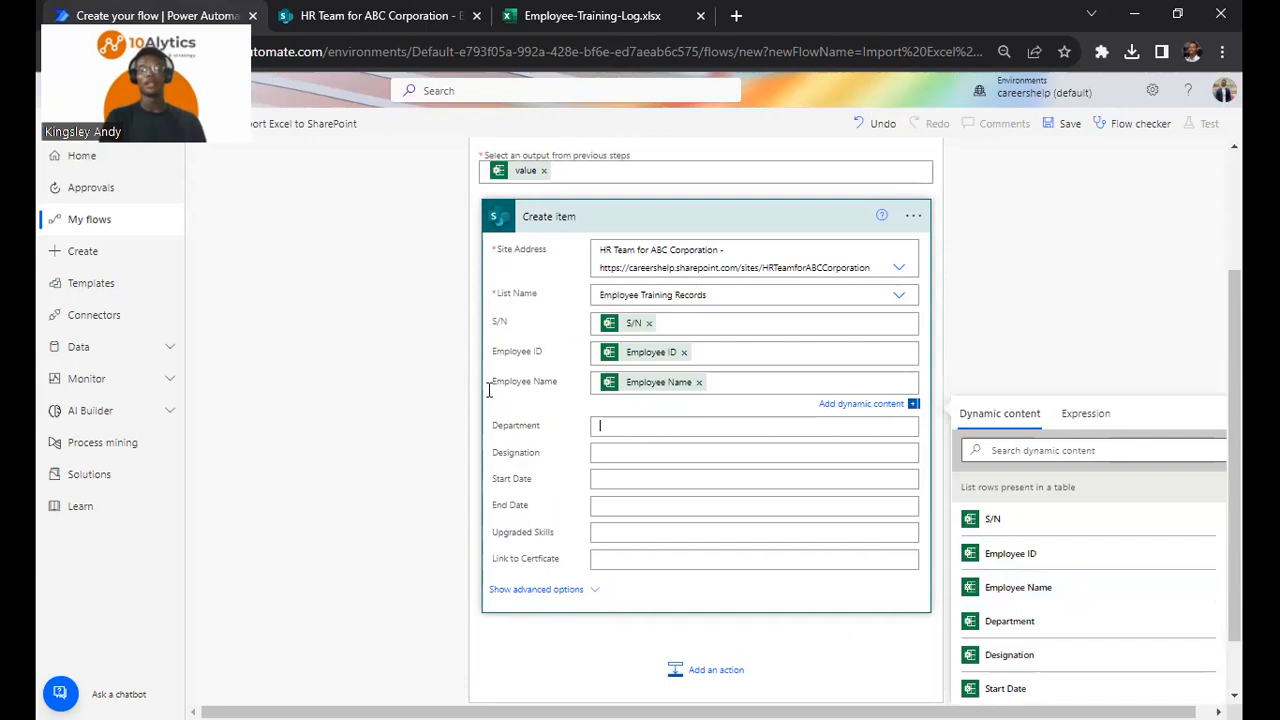
Map the Create item action's Department and Designation fields to the Excel columns of the same names
scroll(478, 398, "down", 1)
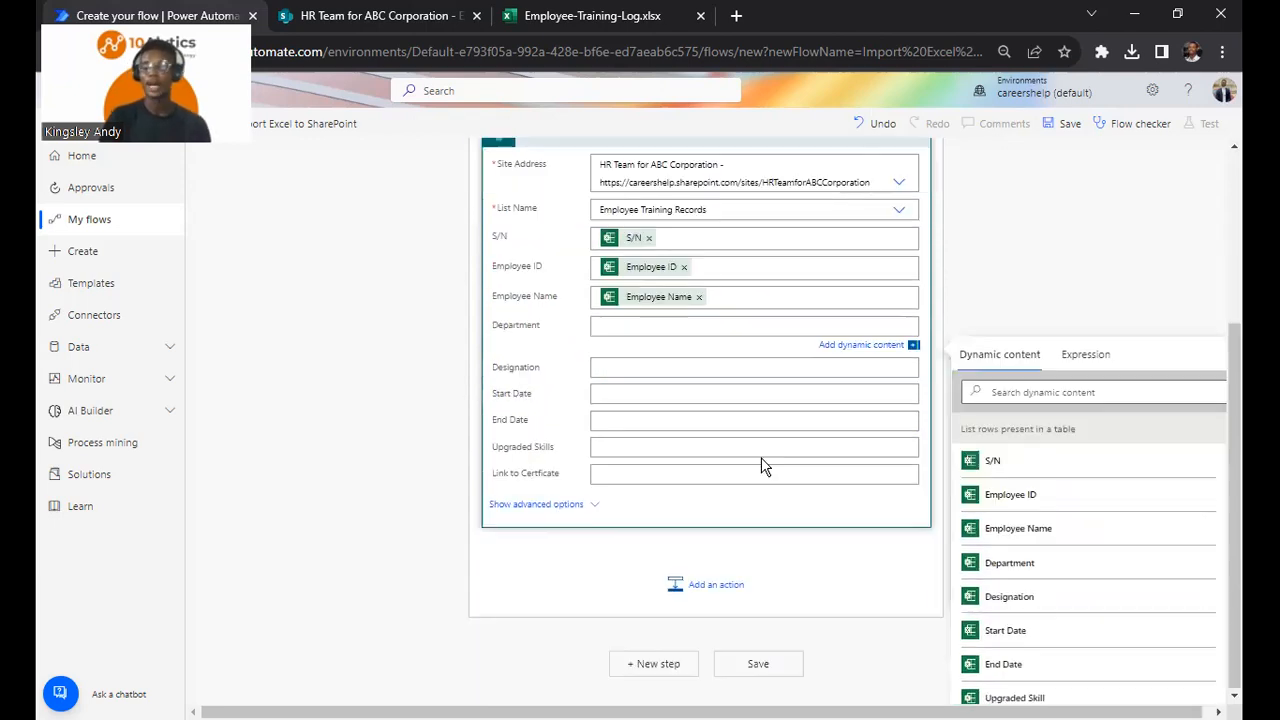
left_click(1005, 566)
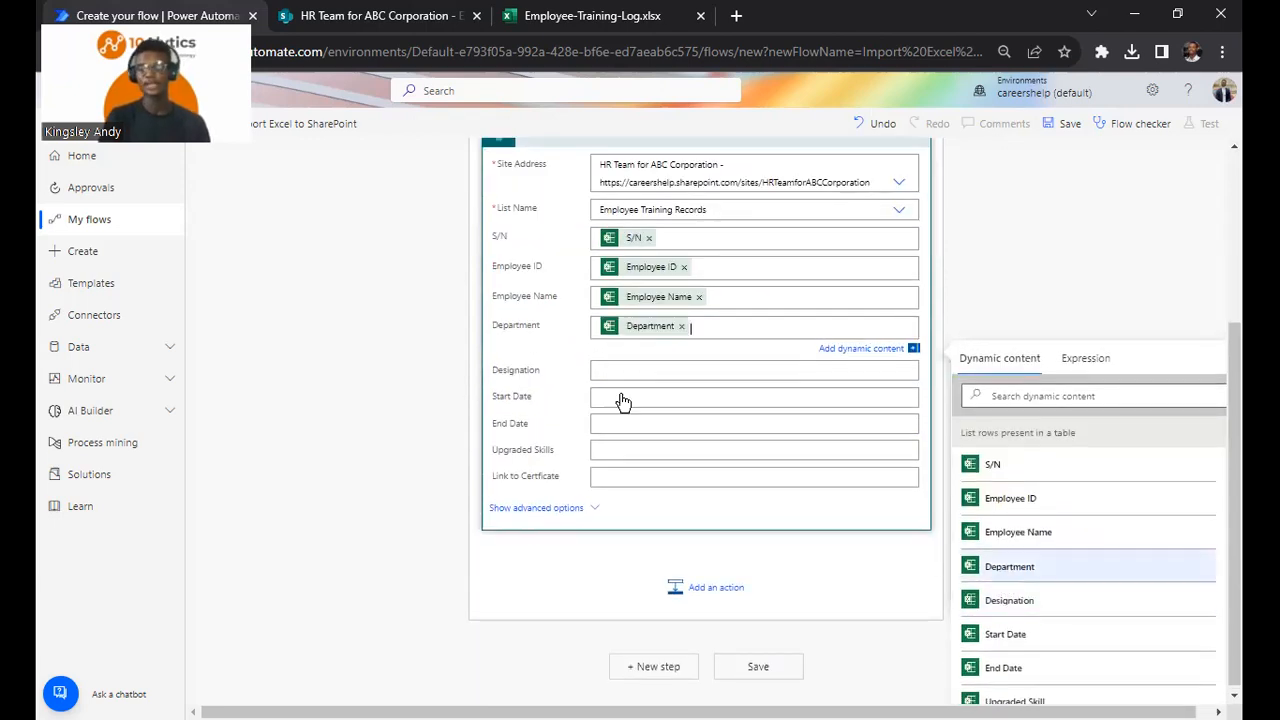
left_click(639, 368)
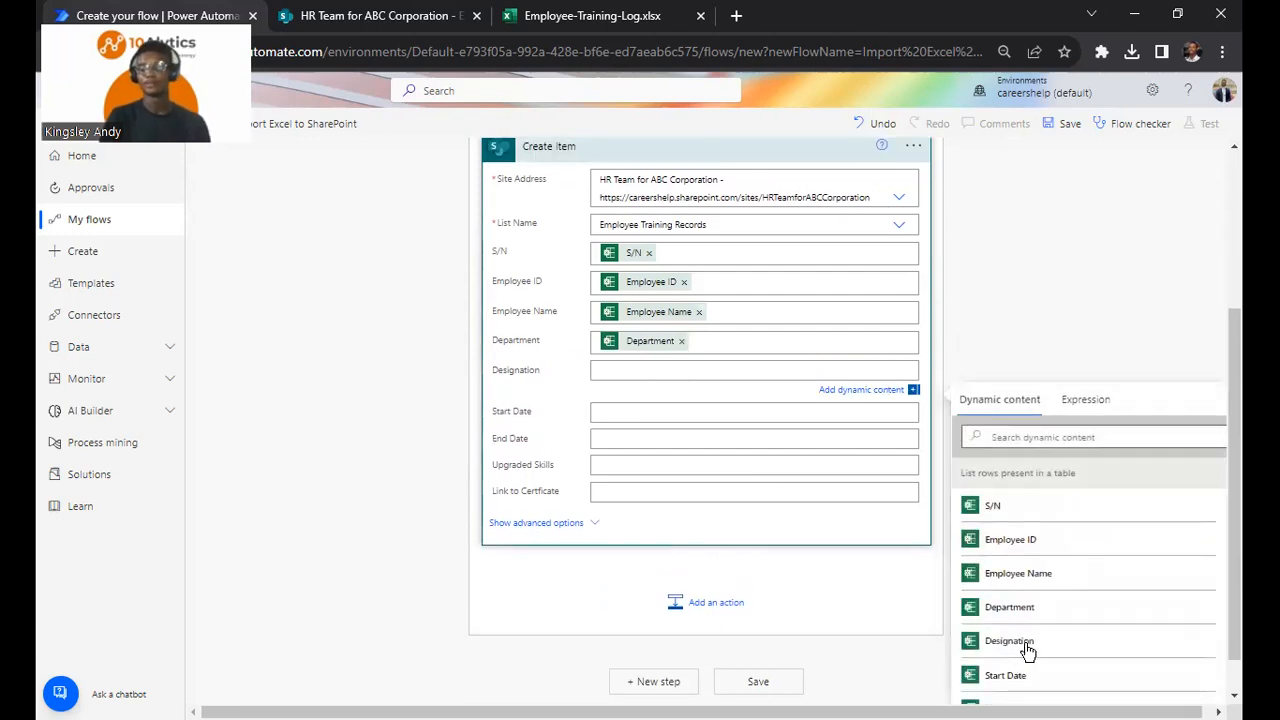
left_click(1027, 648)
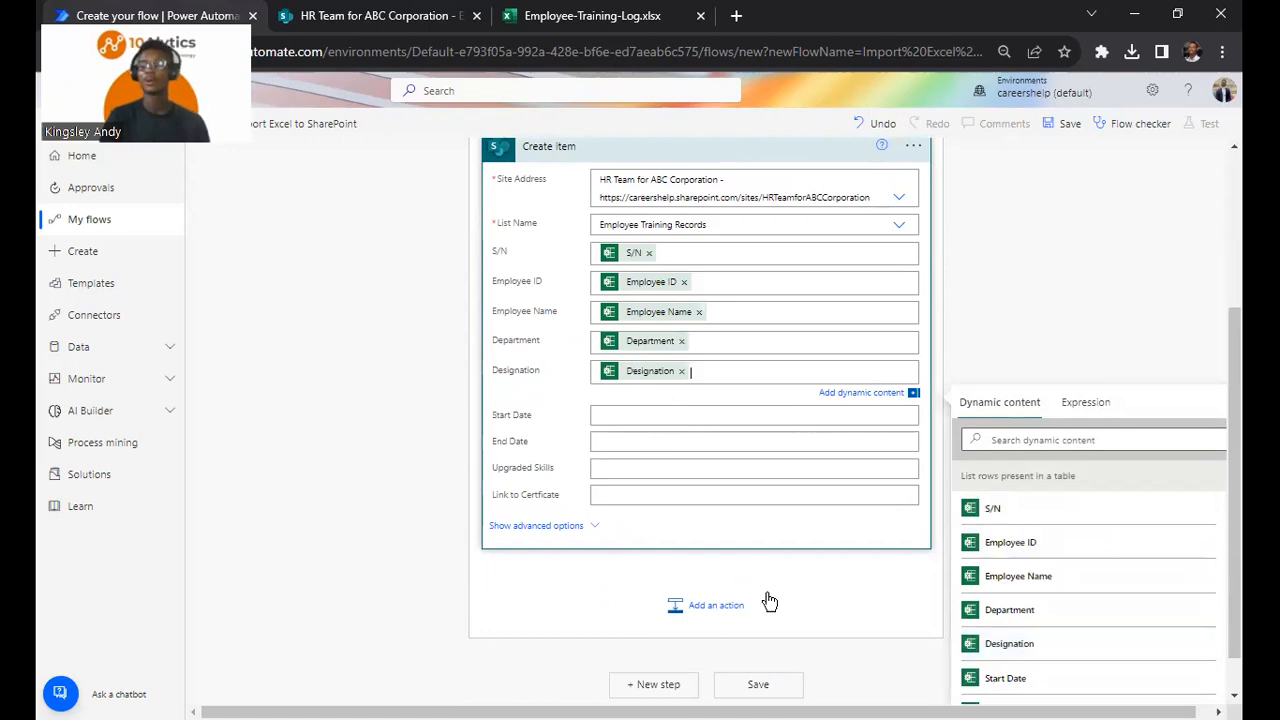
Map the Create item action's Start Date and End Date fields to the Start Date and End Date Excel columns
key("Tab")
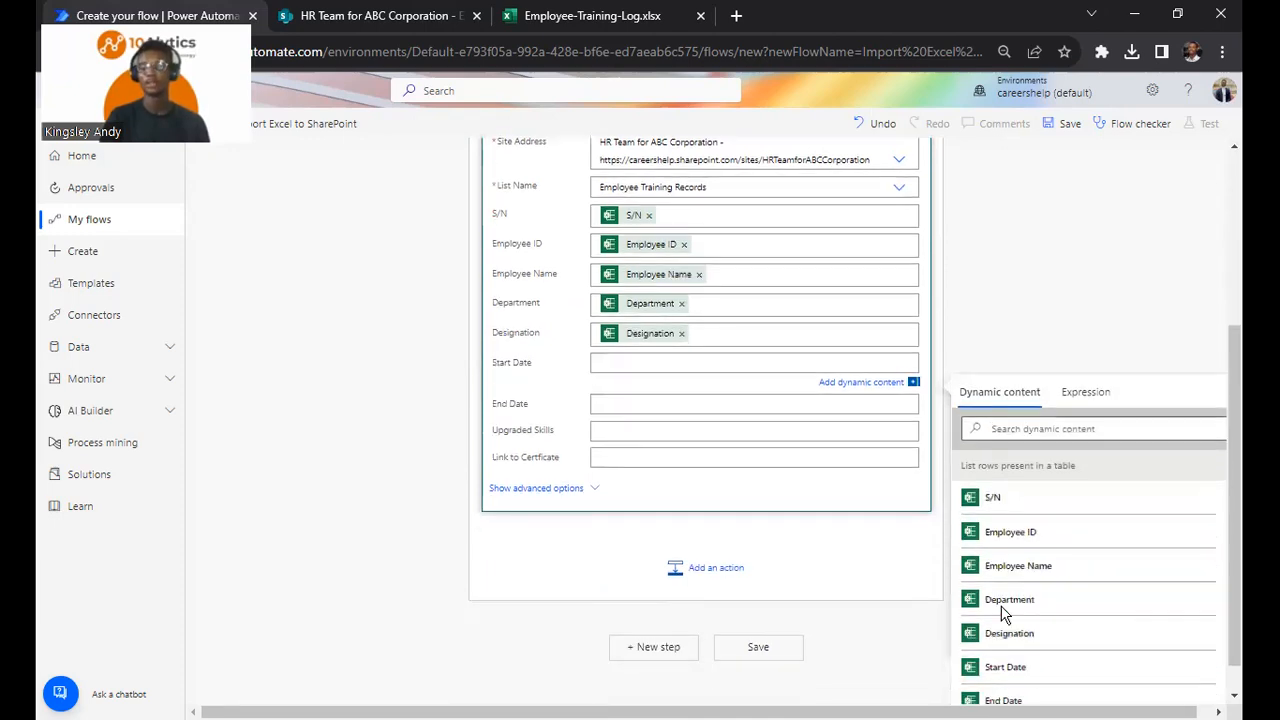
scroll(1003, 615, "down", 3)
scroll(1003, 615, "down", 2)
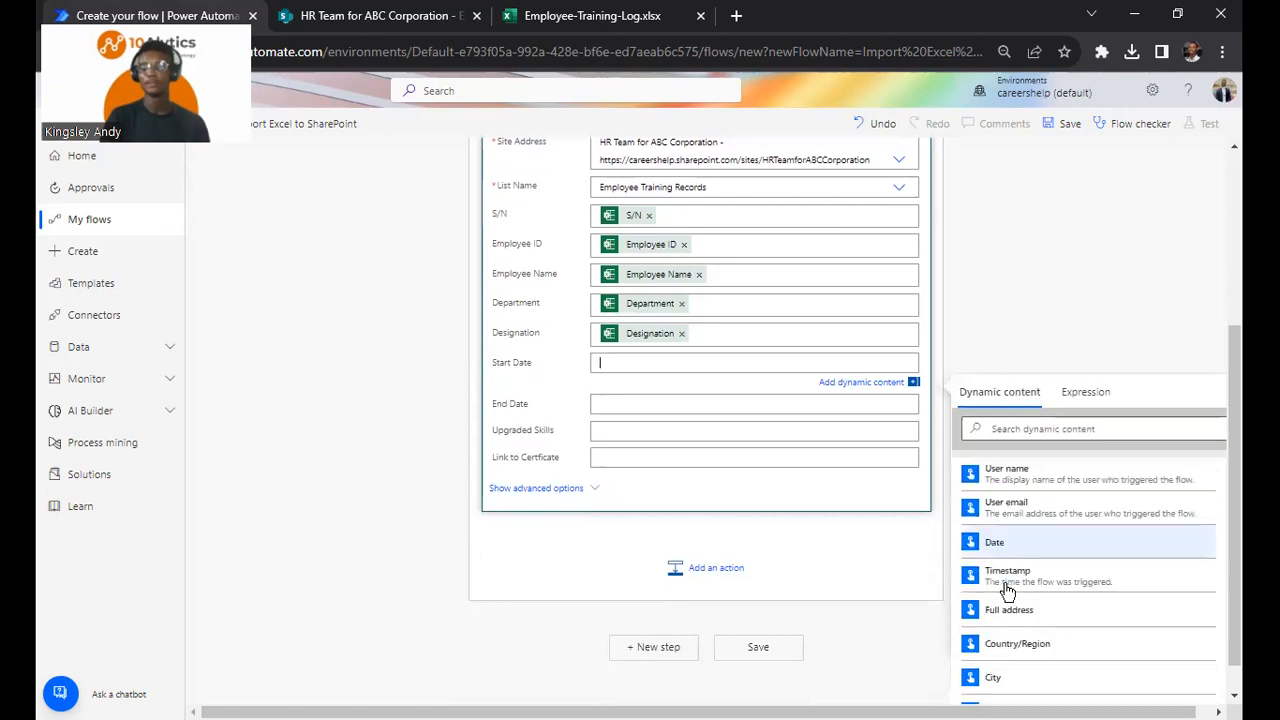
scroll(1006, 583, "up", 5)
left_click(998, 662)
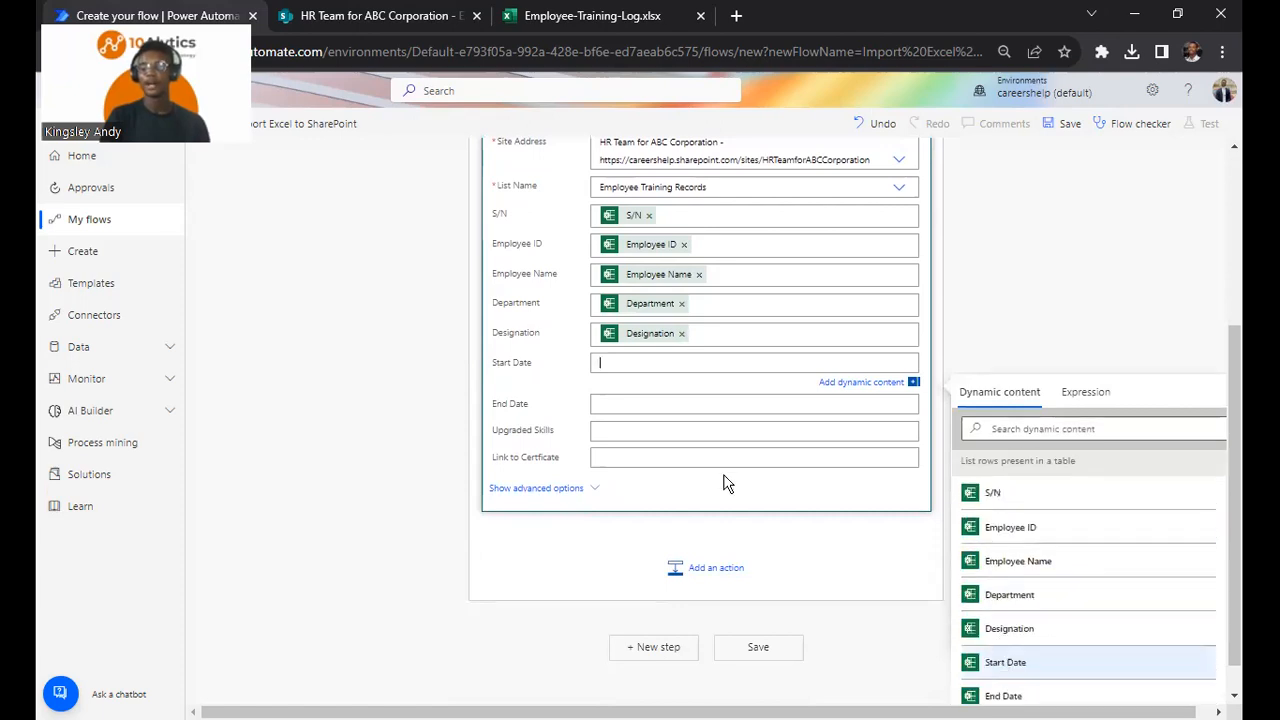
key("Tab")
scroll(521, 577, "down", 1)
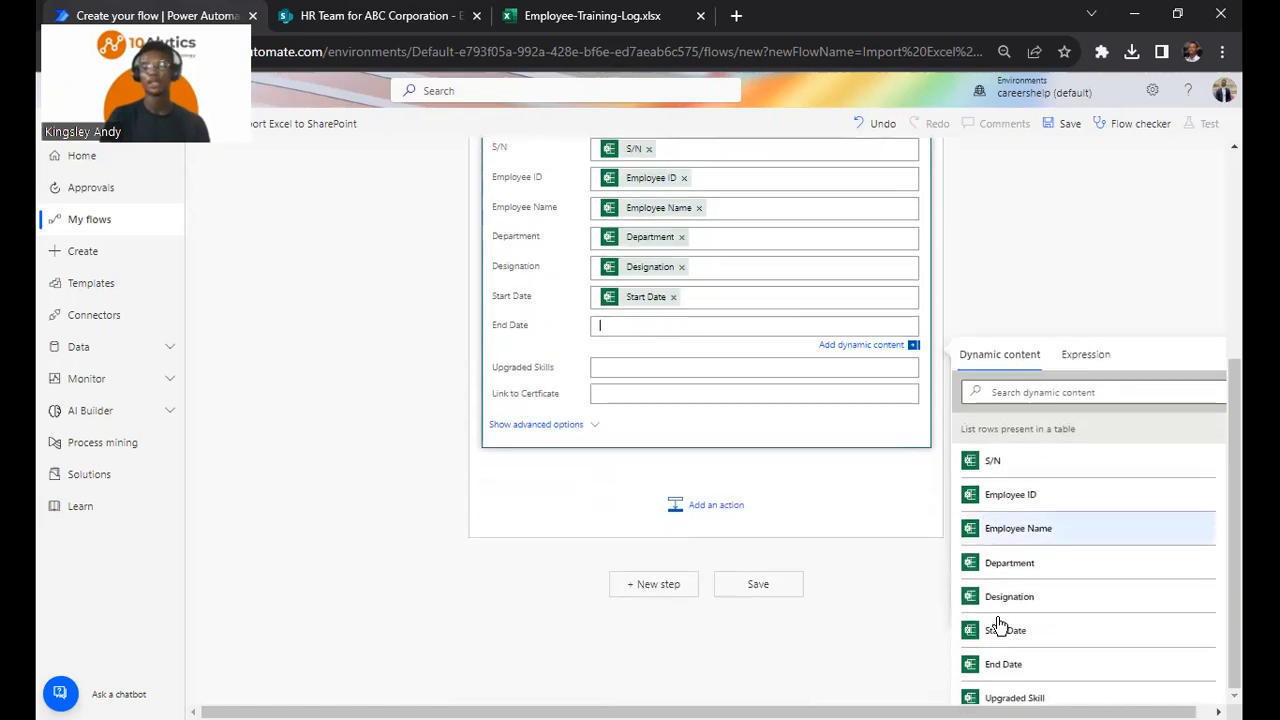
left_click(1003, 664)
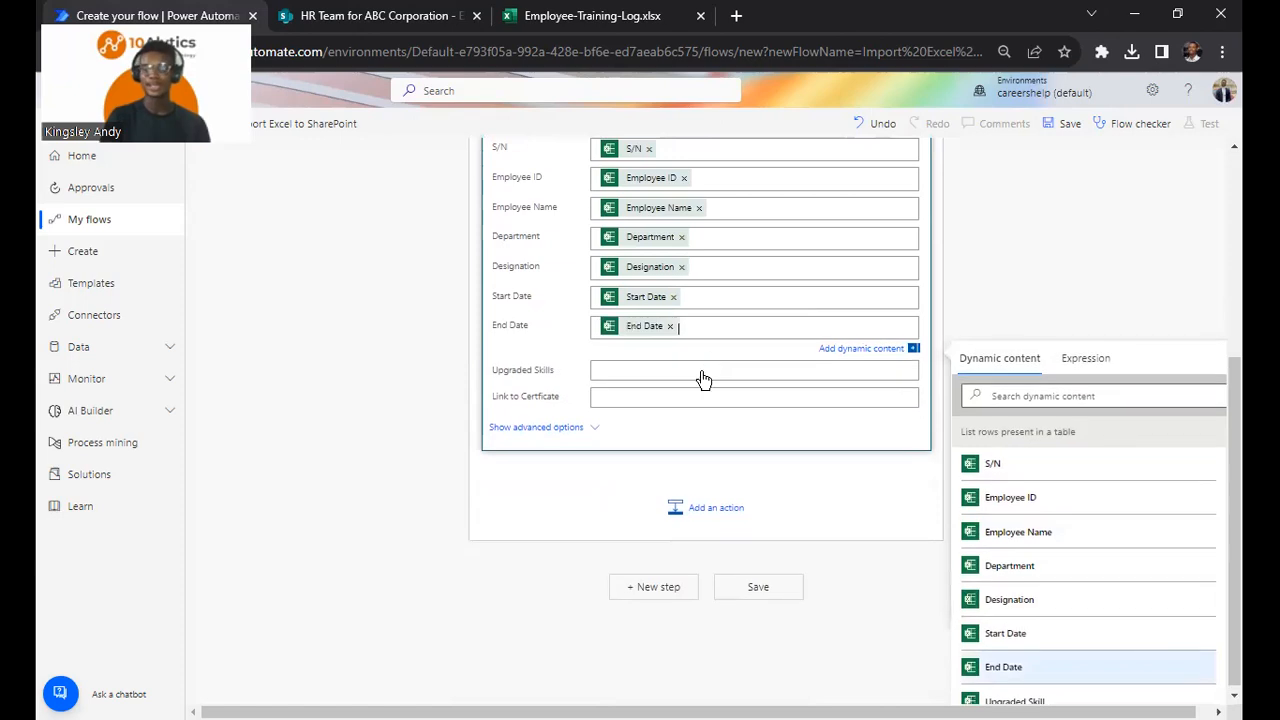
Map the Upgraded Skills field to the Excel column Upgraded Skill and the certificate link field to Link to Certificate
left_click(710, 371)
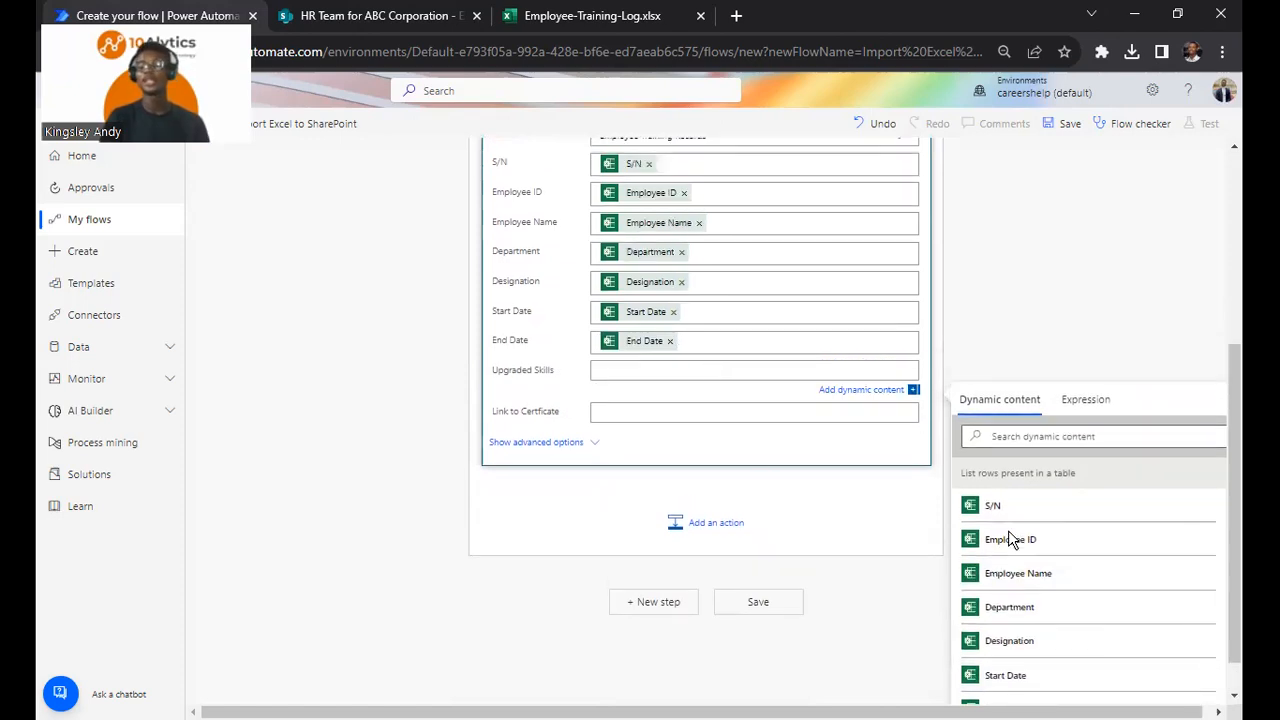
scroll(1005, 590, "down", 3)
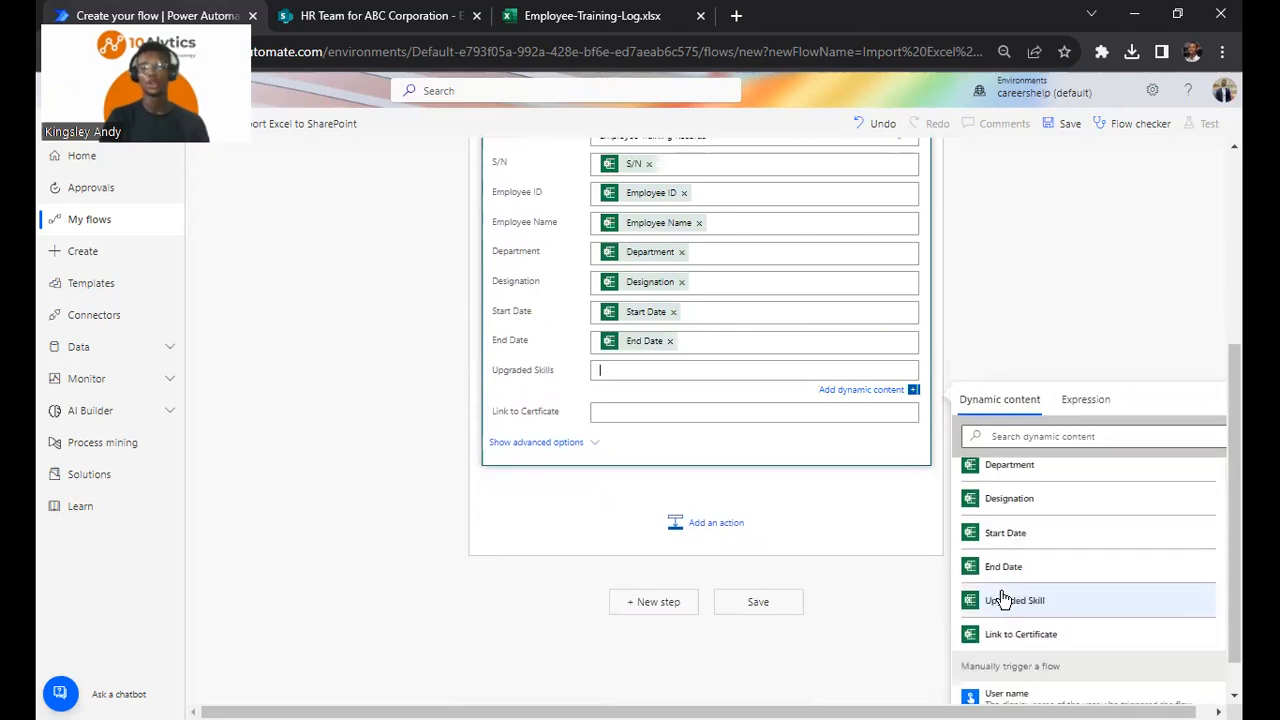
left_click(1003, 598)
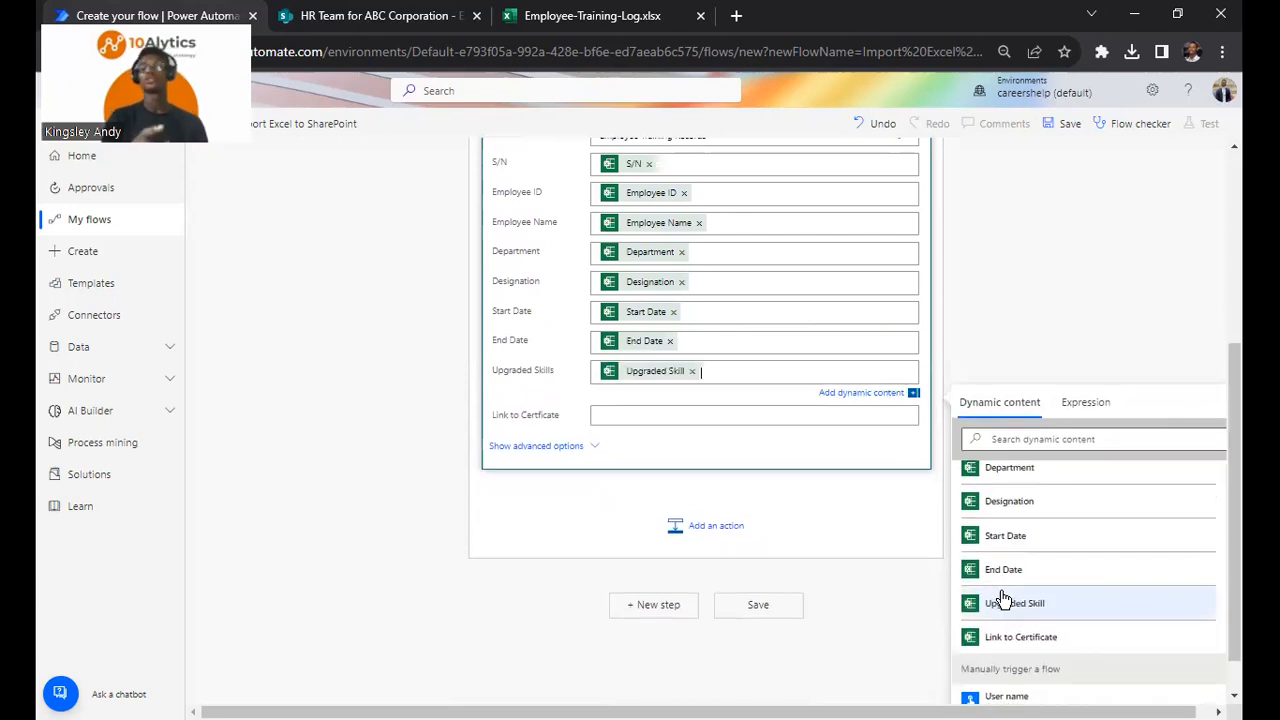
left_click(708, 413)
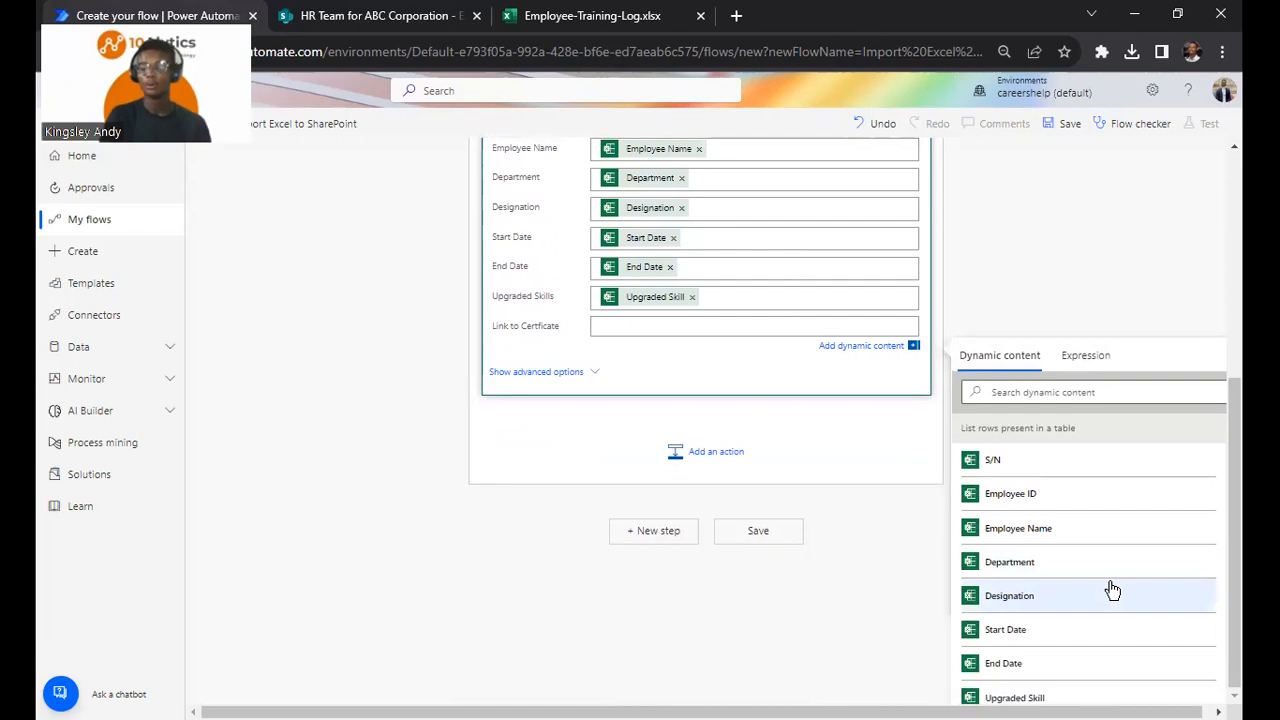
scroll(1069, 581, "down", 2)
left_click(1021, 577)
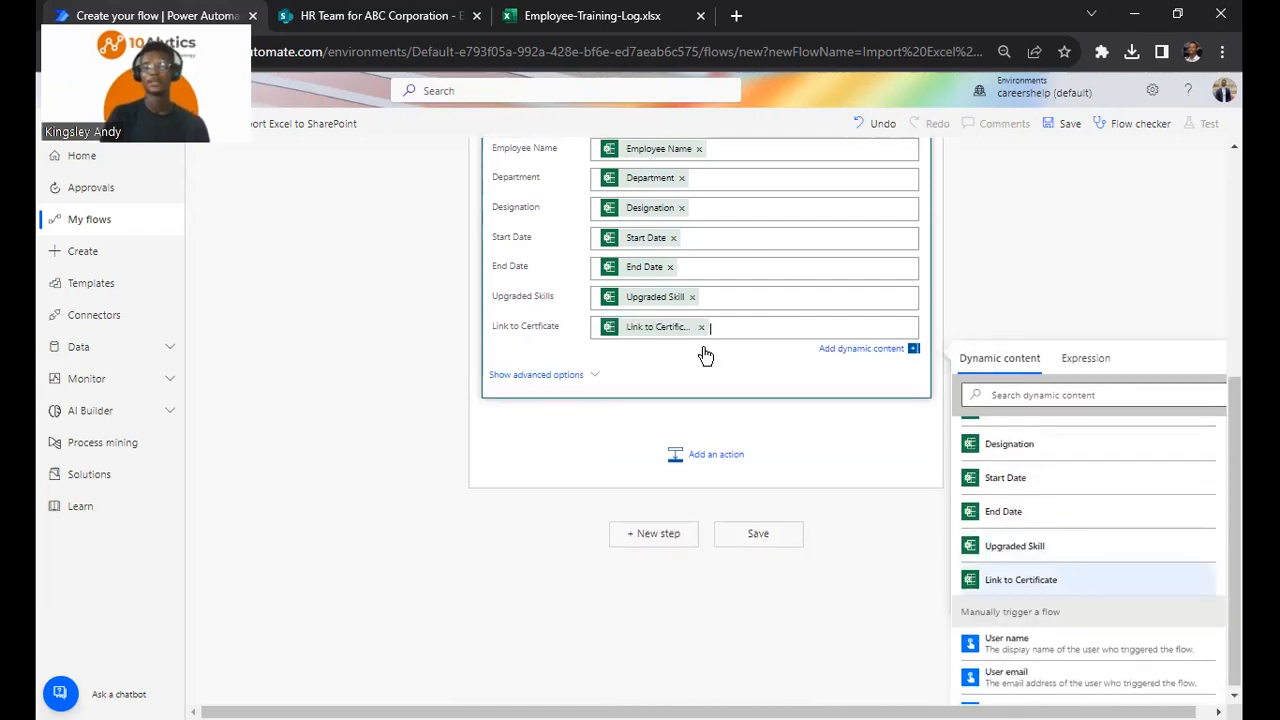
Collapse the completed Create item action and save the flow
scroll(667, 332, "up", 4)
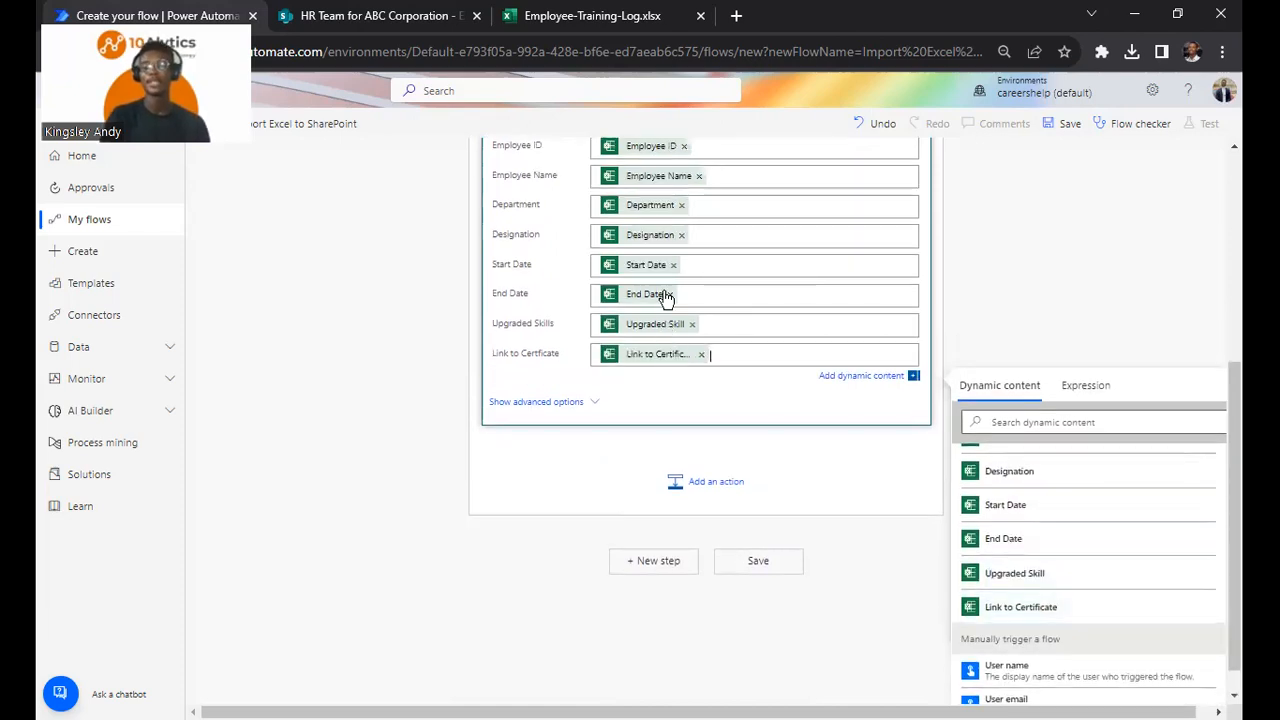
left_click(661, 330)
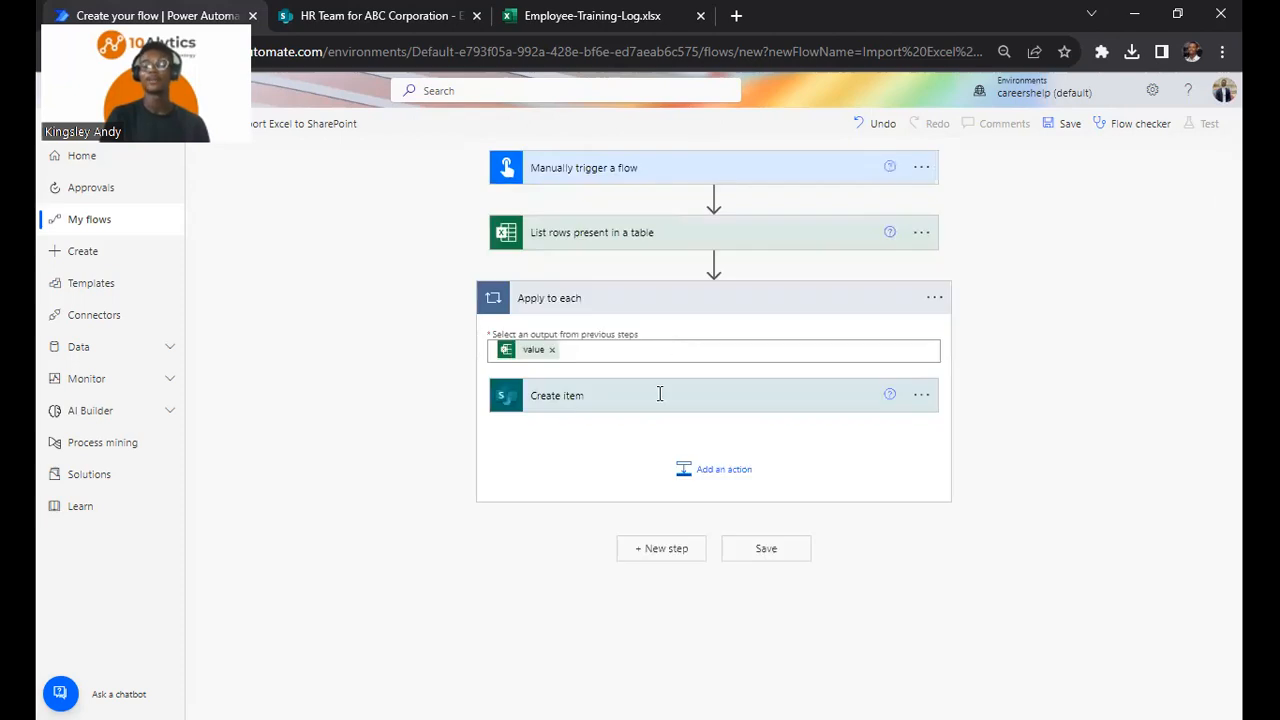
left_click(762, 556)
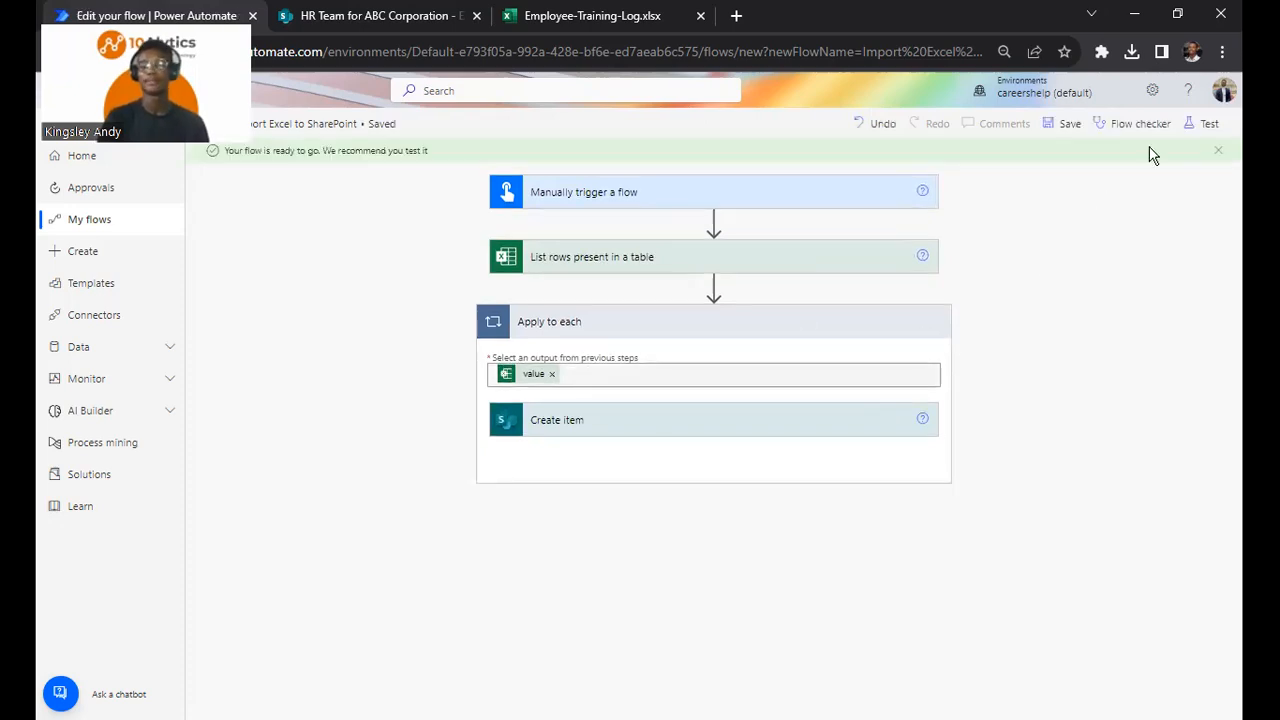
Test the flow manually, continuing with the Excel Online (Business) and SharePoint connections, and run it
left_click(1197, 127)
left_click(1022, 166)
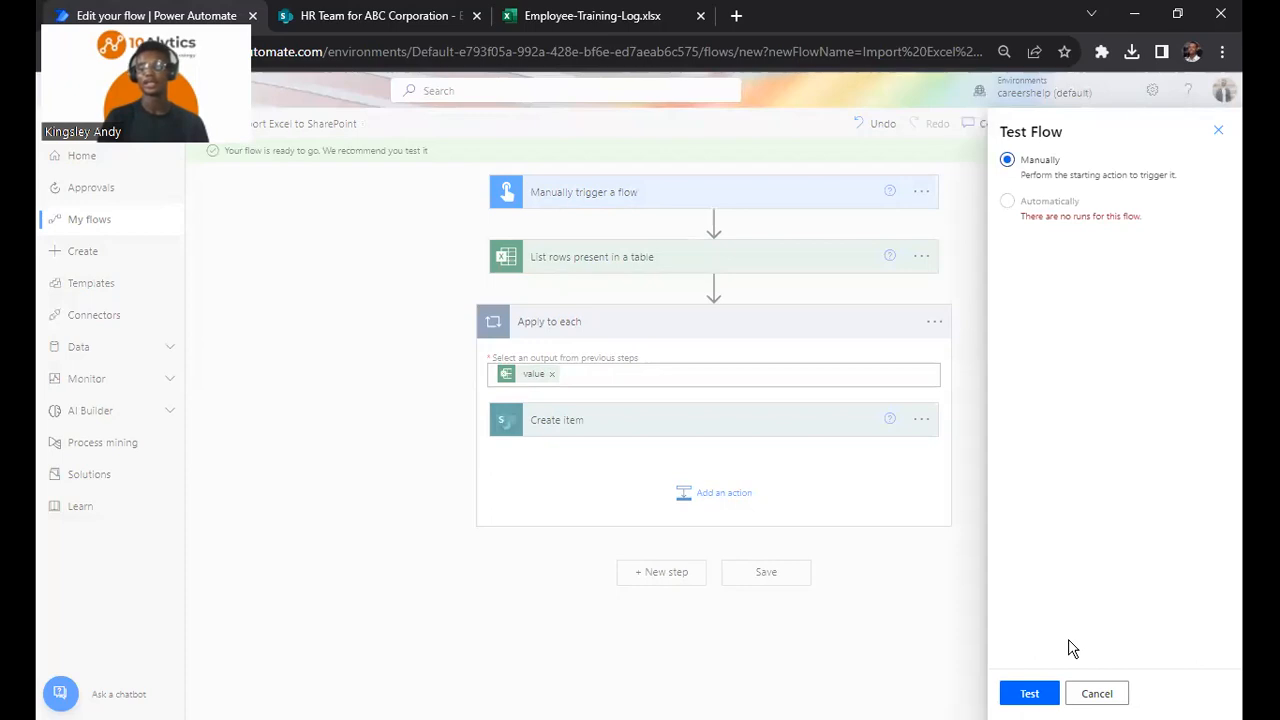
left_click(1040, 695)
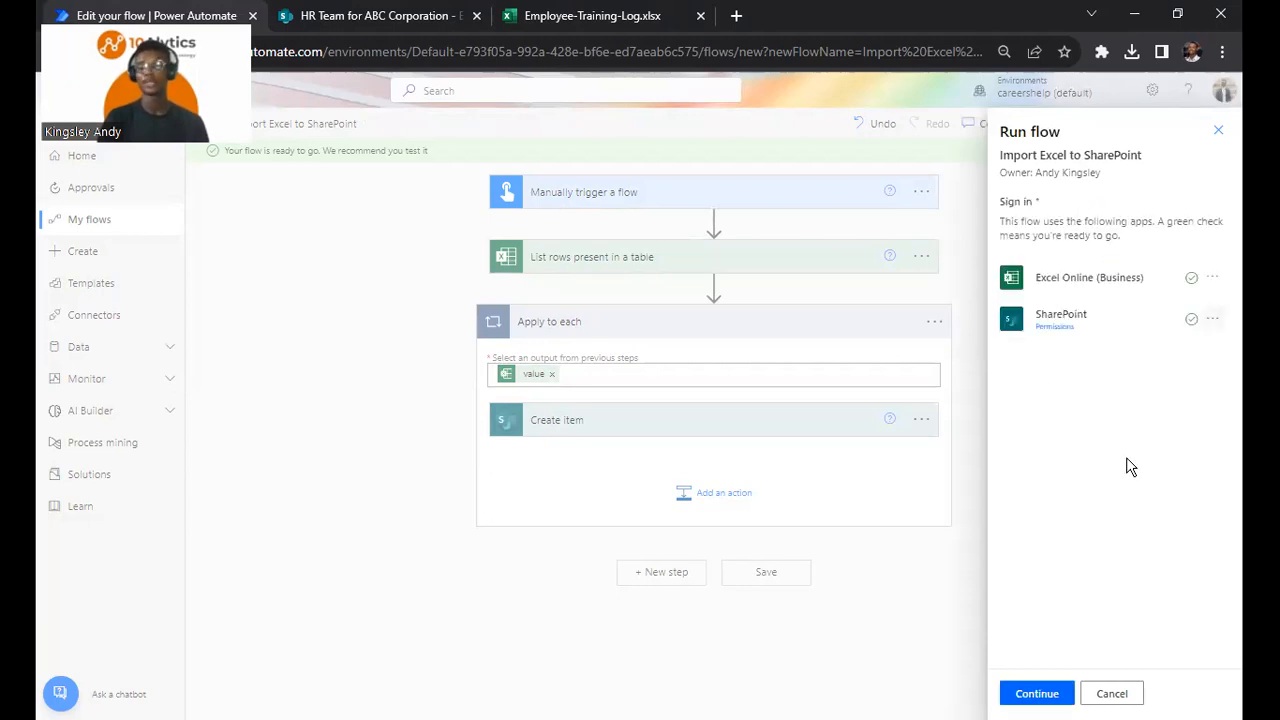
left_click(1040, 694)
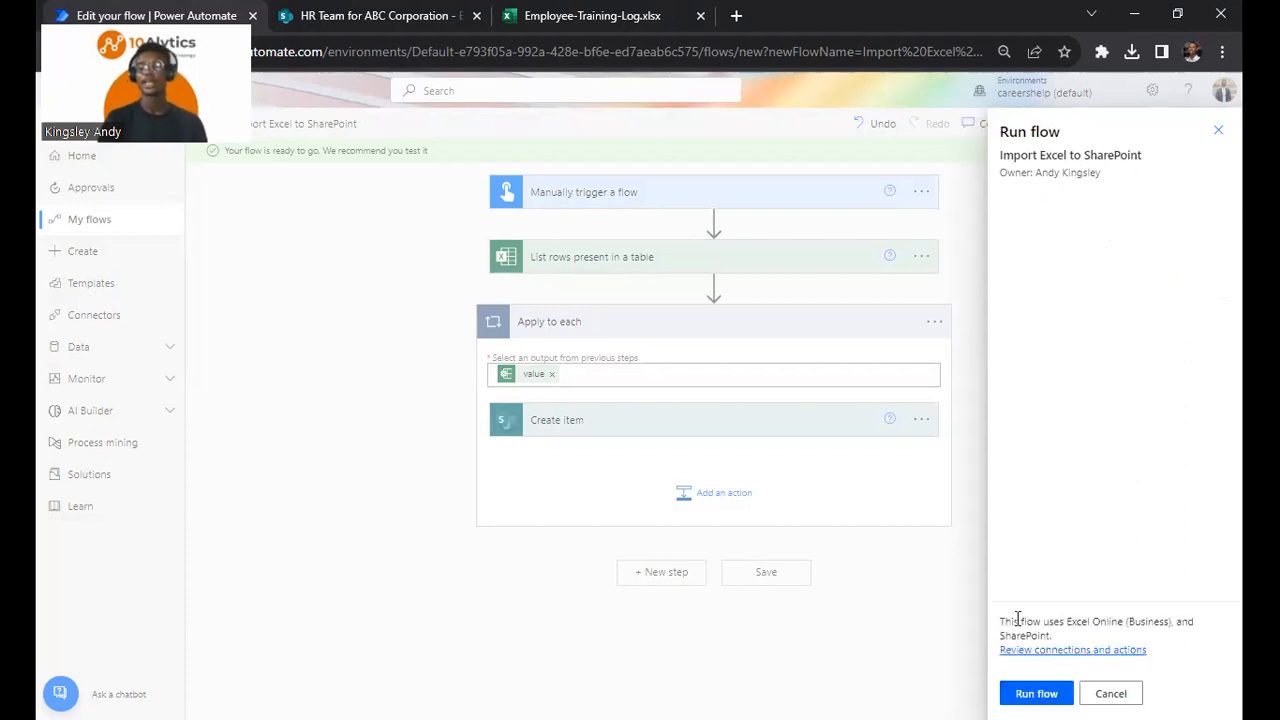
left_click(1029, 700)
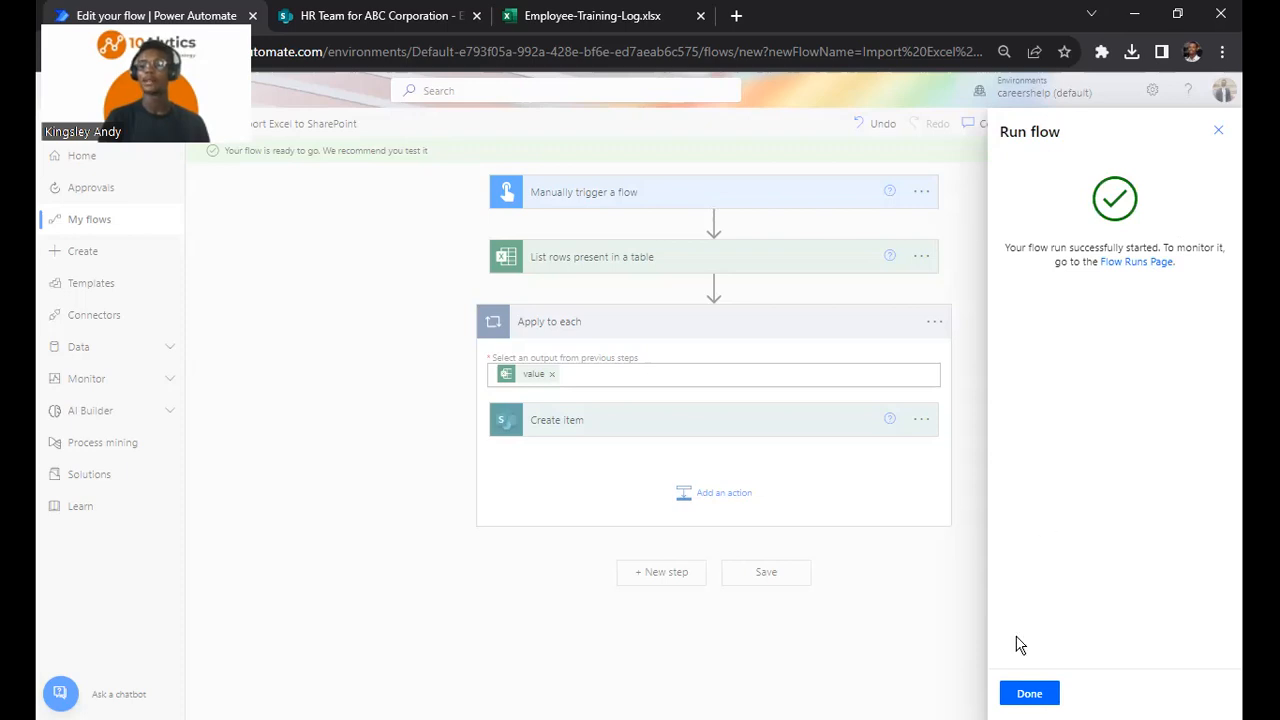
Dismiss the flow run confirmation and reload the Employee Training Records list in SharePoint to check for the imported rows
left_click(1031, 693)
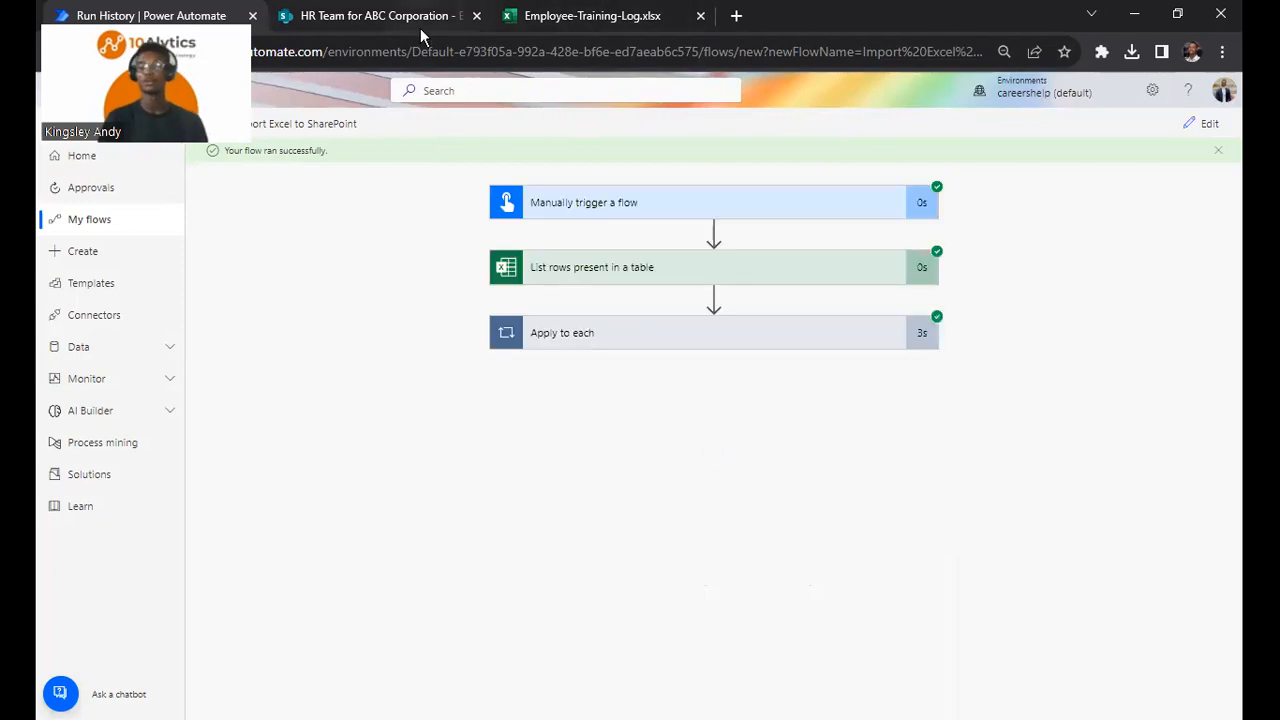
left_click(531, 17)
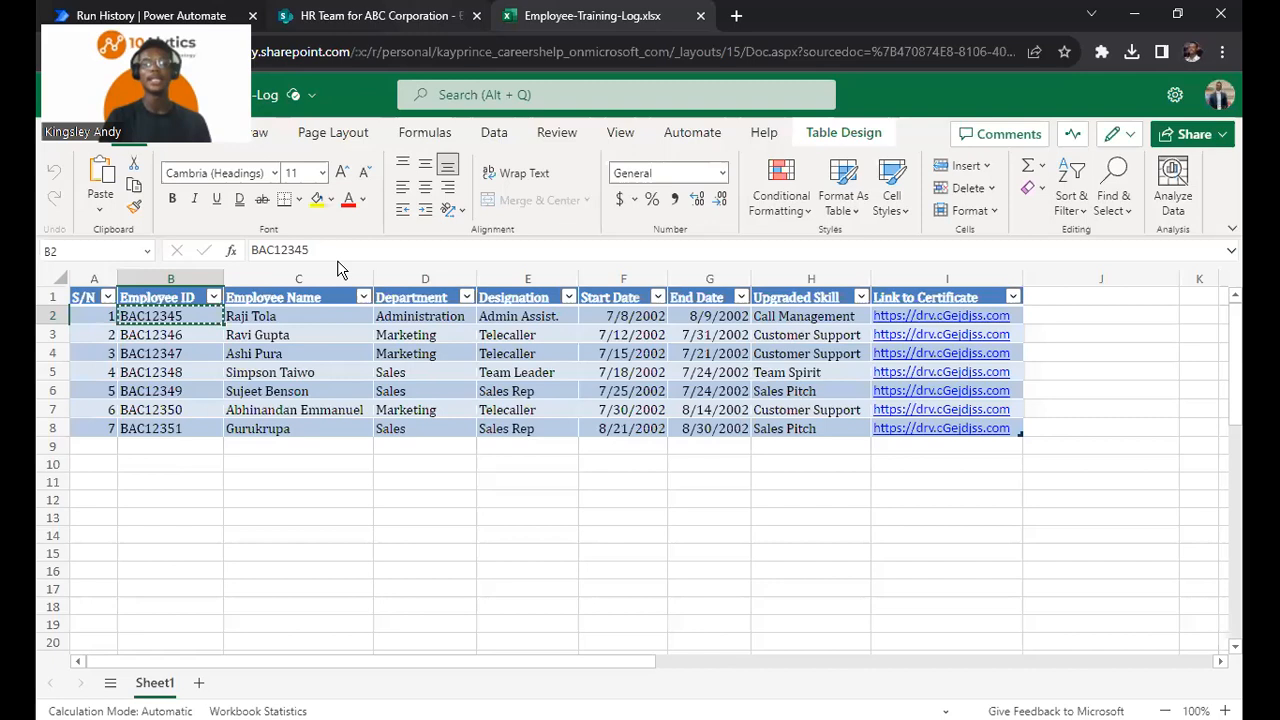
left_click(380, 16)
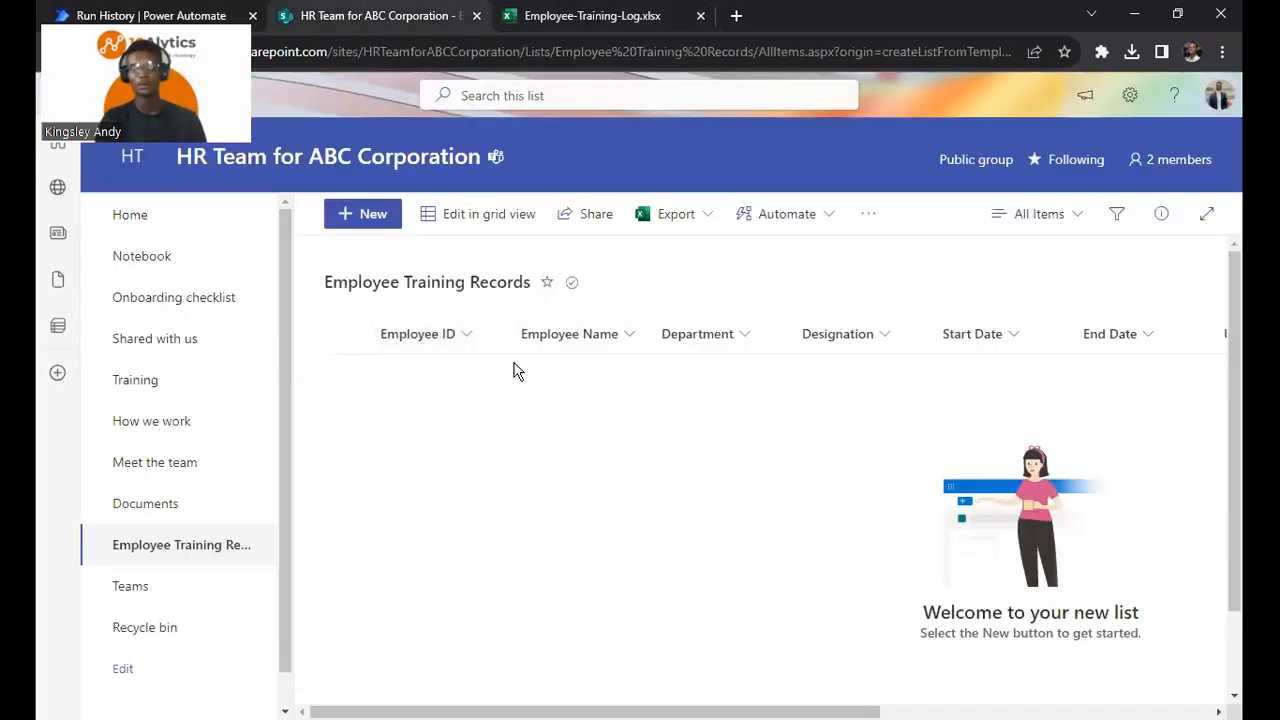
key("F5")
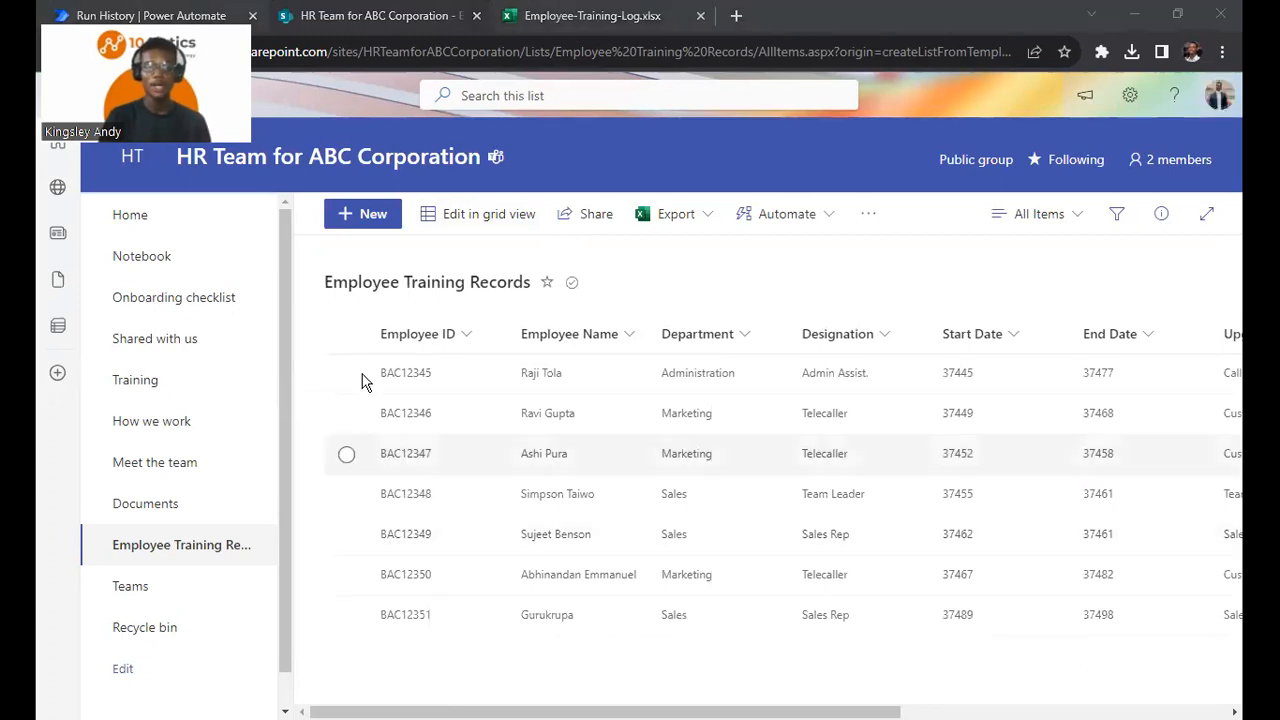
Compare the Employee Training Records list's columns with the Employee-Training-Log workbook in Excel, then return to the flow run in Power Automate
left_click(533, 17)
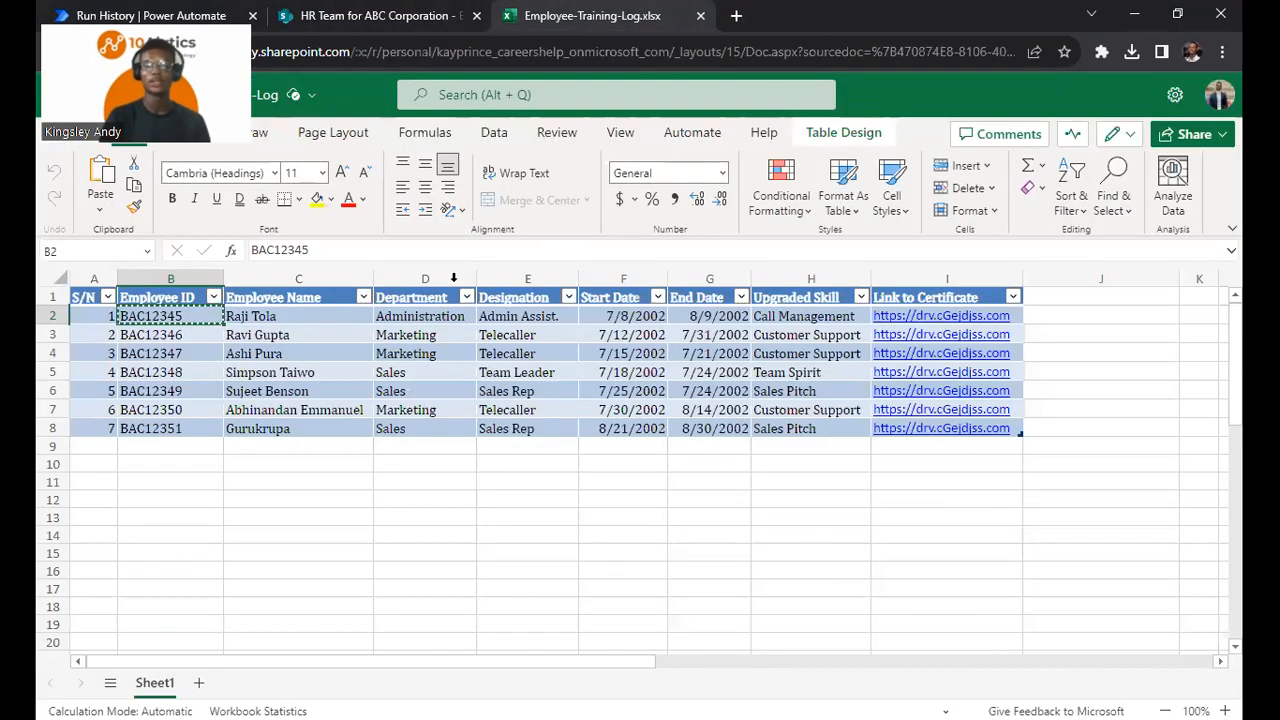
left_click(422, 18)
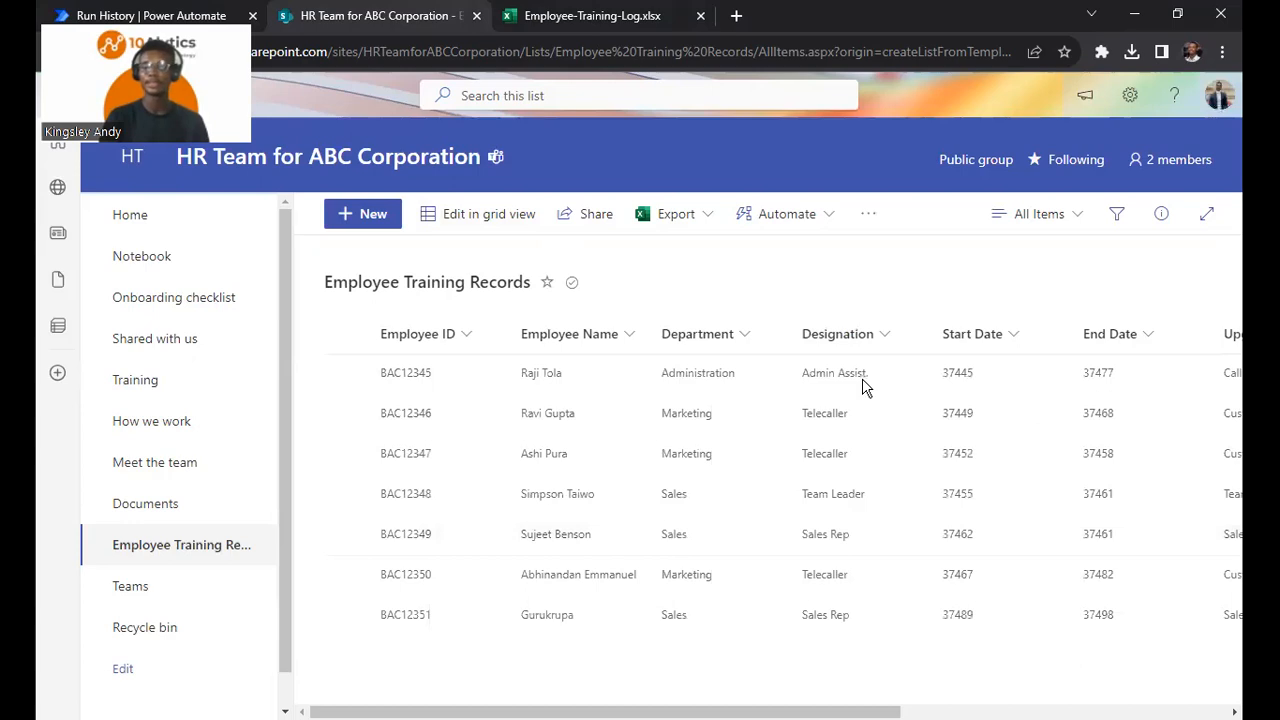
scroll(1010, 388, "right", 5)
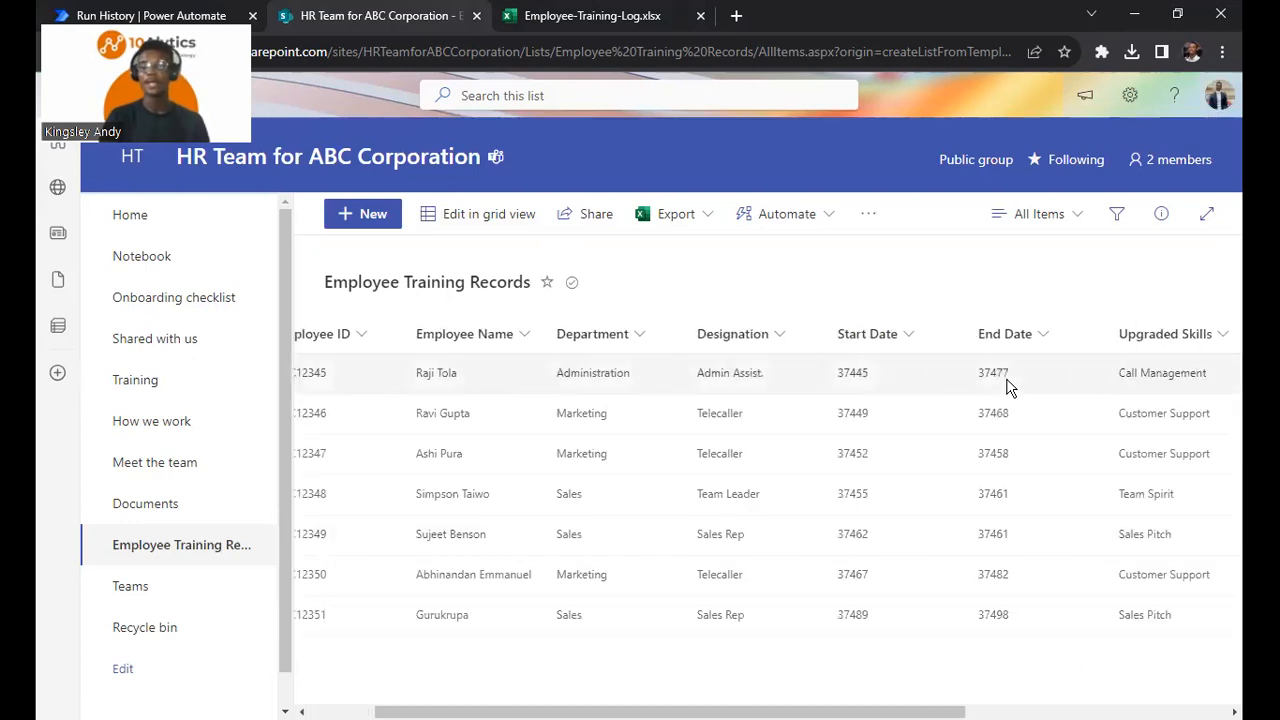
scroll(1010, 388, "left", 5)
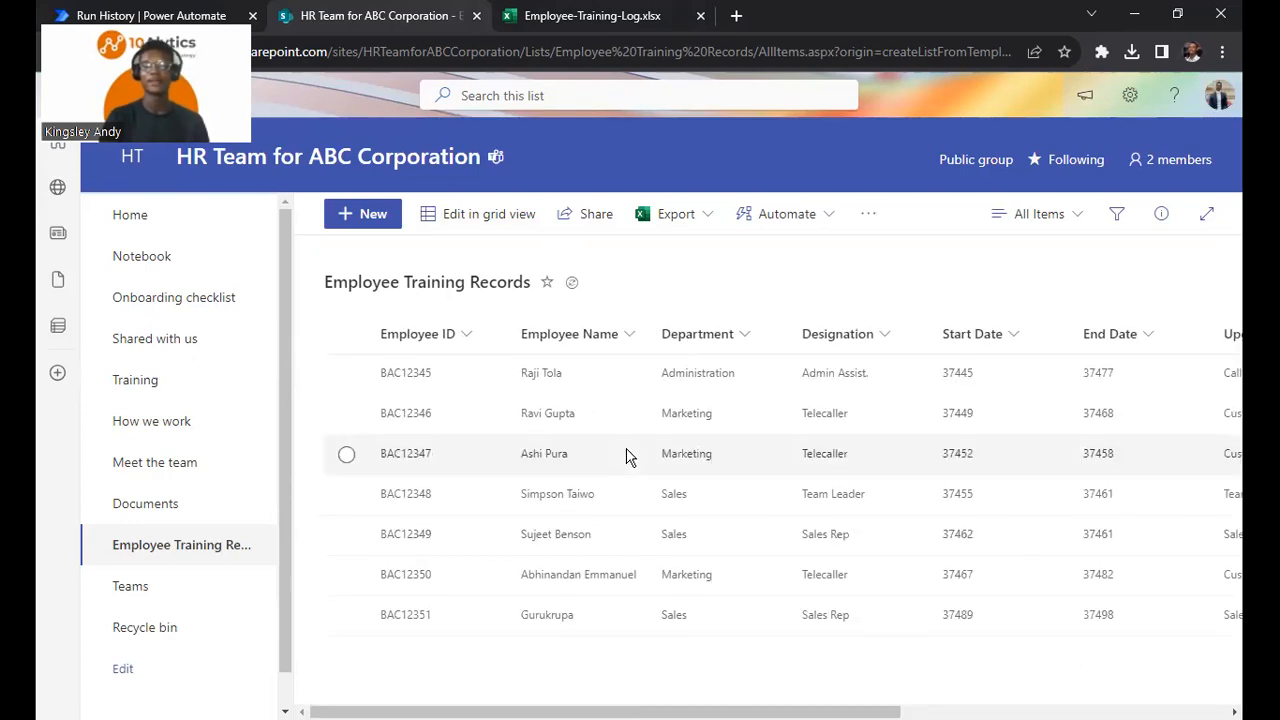
left_click(605, 18)
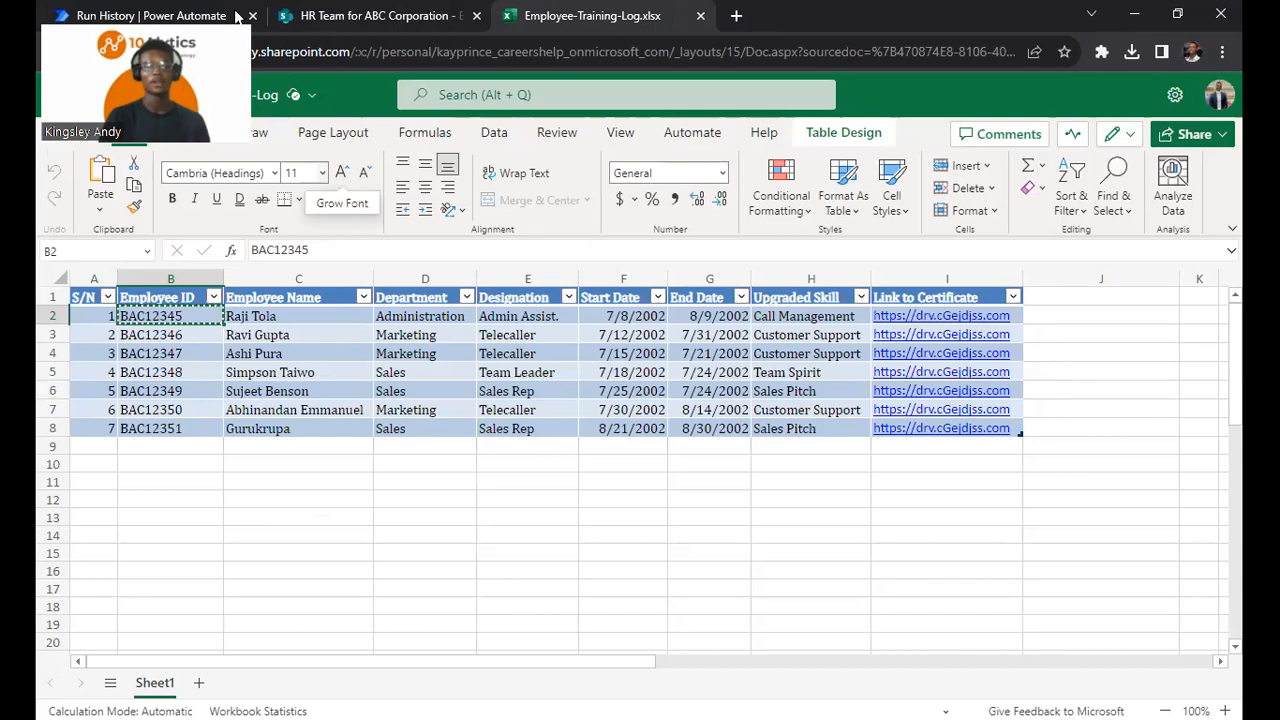
left_click(200, 16)
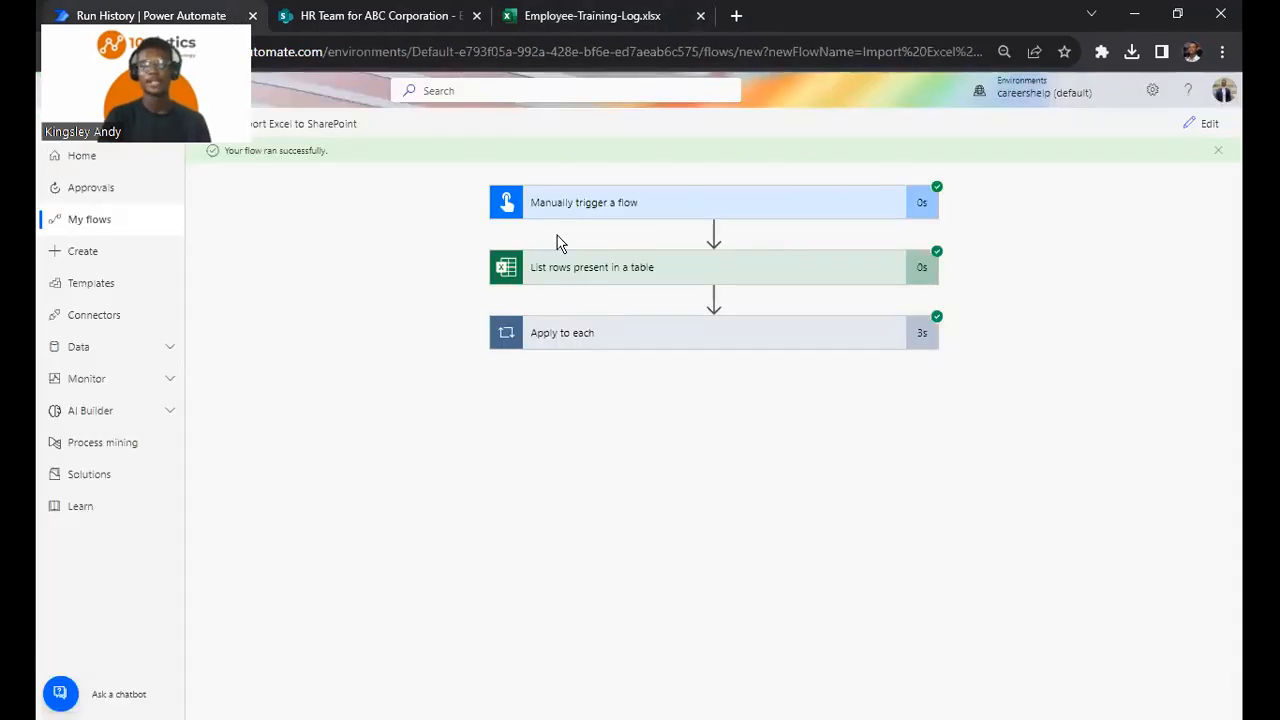